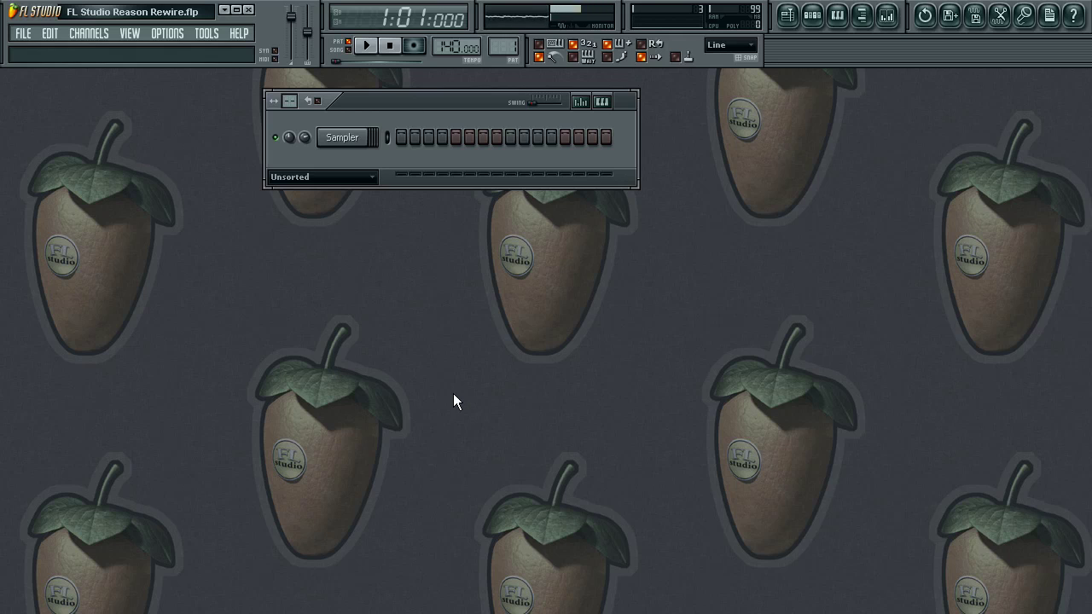
Step: Add a ReWired channel to the pattern from the Channels menu
click(96, 34)
mouse_move(130, 33)
mouse_move(89, 33)
mouse_move(111, 51)
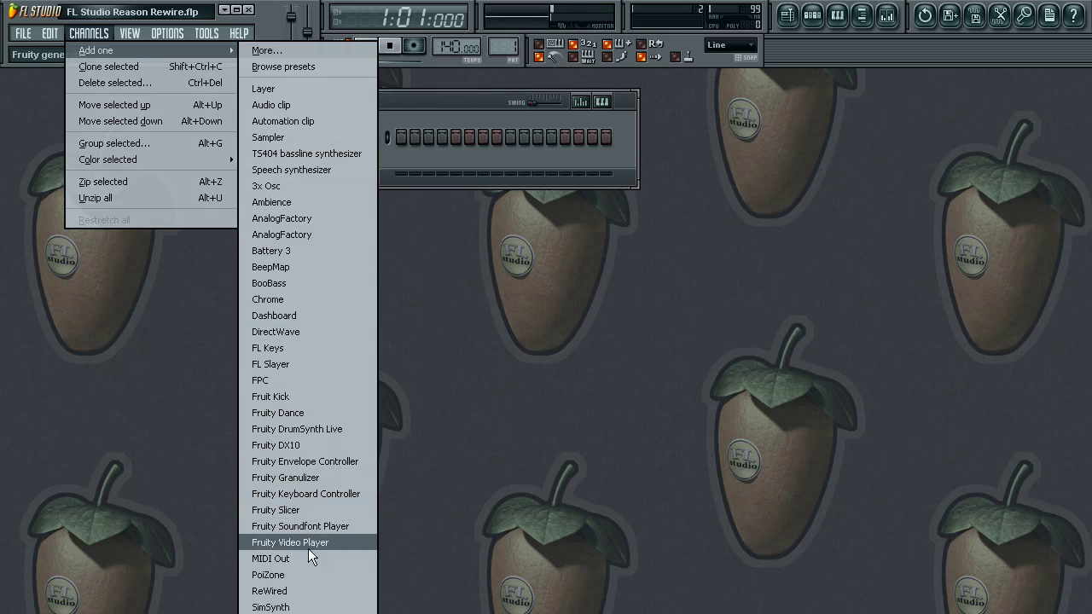
click(285, 591)
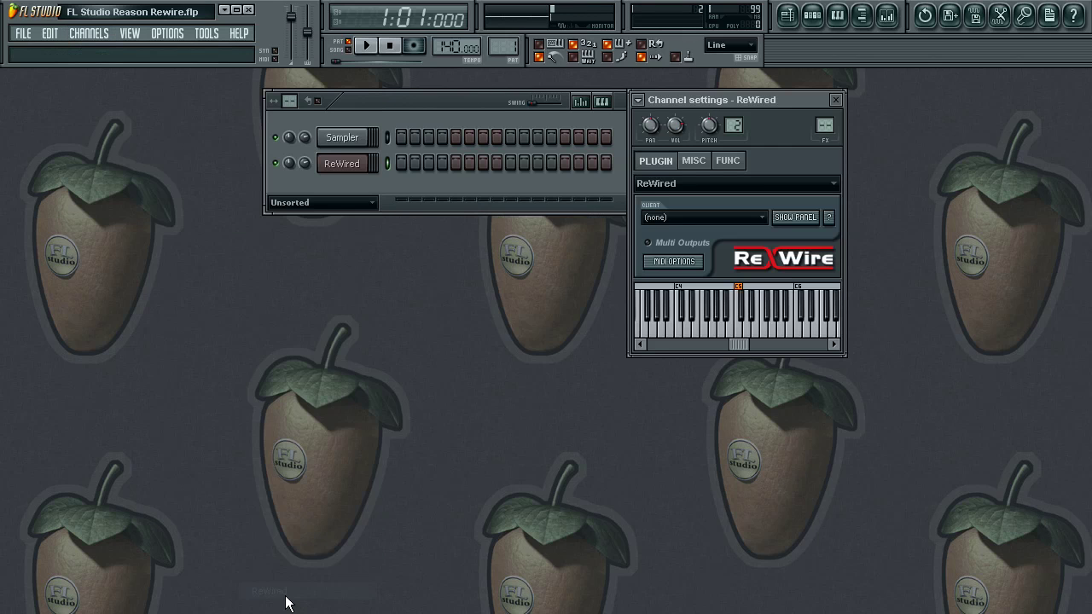
Step: Delete the Sampler channel, leaving ReWired with its settings showing
click(371, 141)
right_click(369, 141)
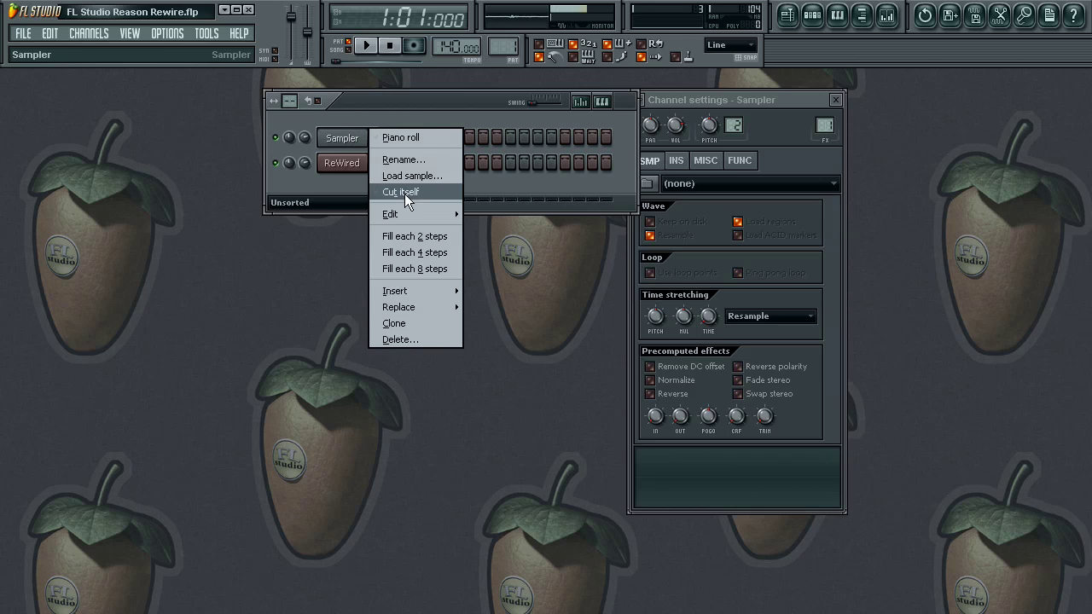
click(420, 341)
click(531, 471)
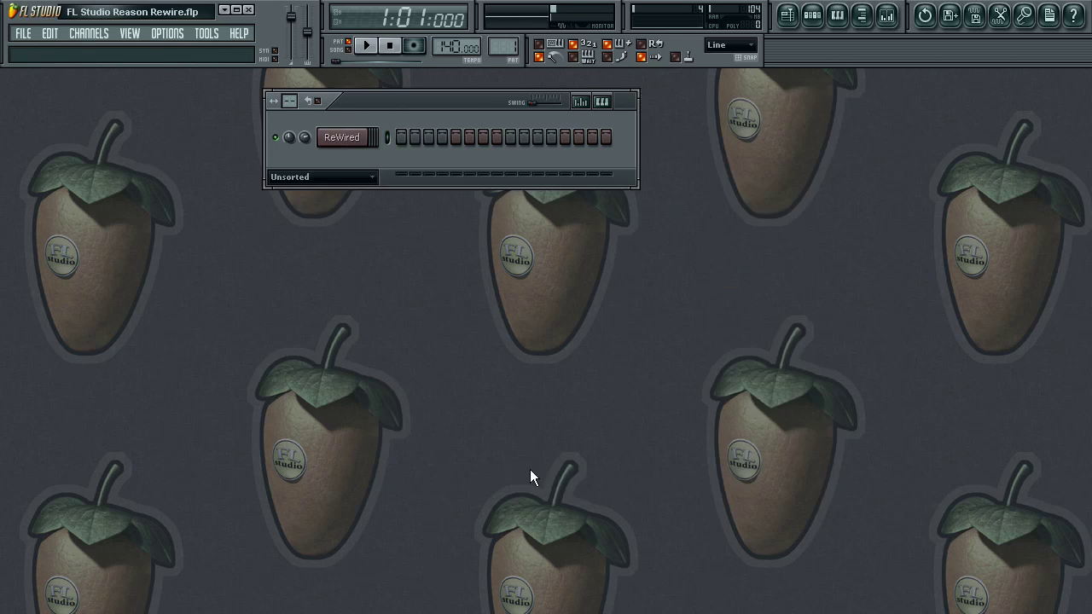
click(351, 140)
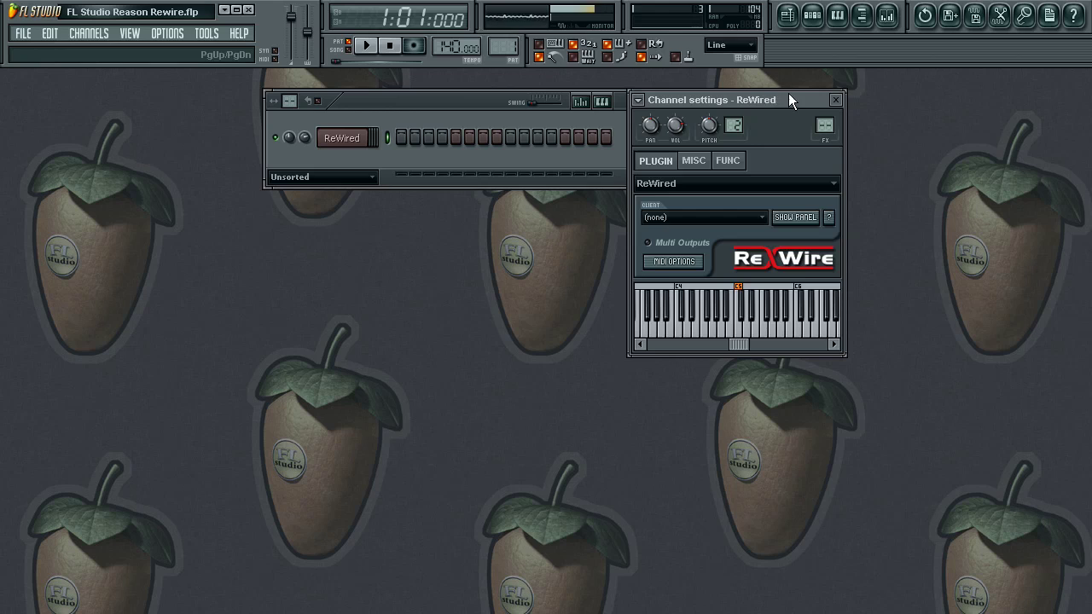
Step: Pick Reason as the ReWired channel's client, so the channel becomes Reason
drag(789, 95, 805, 98)
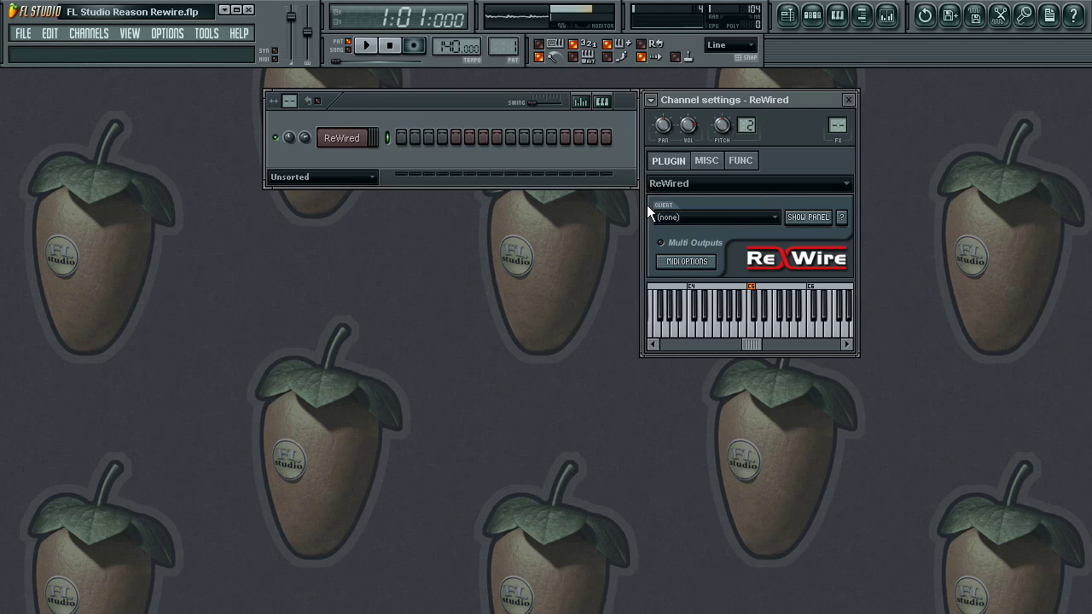
click(770, 219)
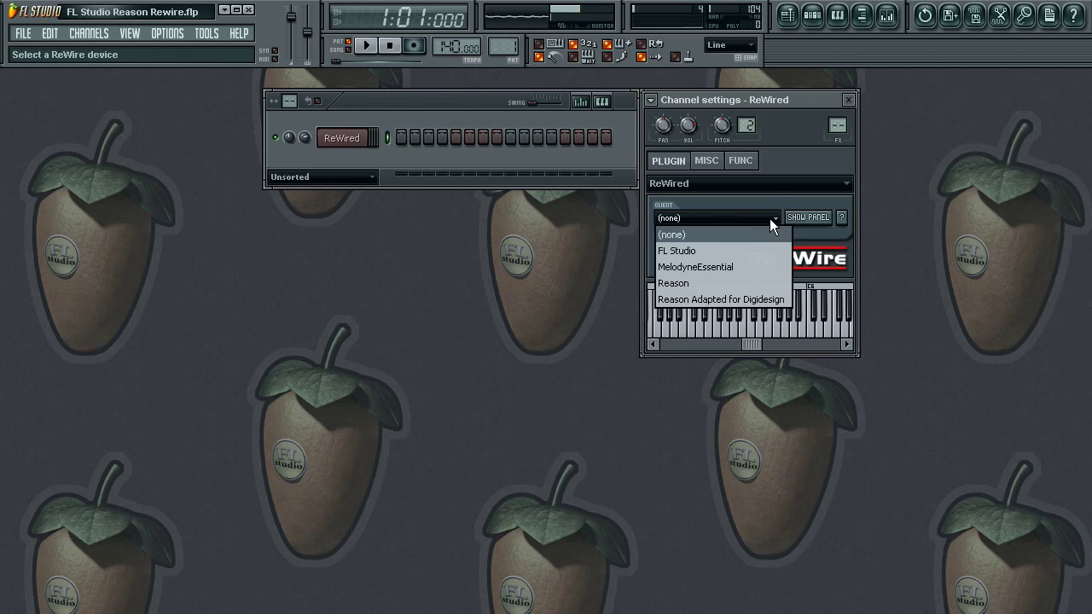
click(685, 282)
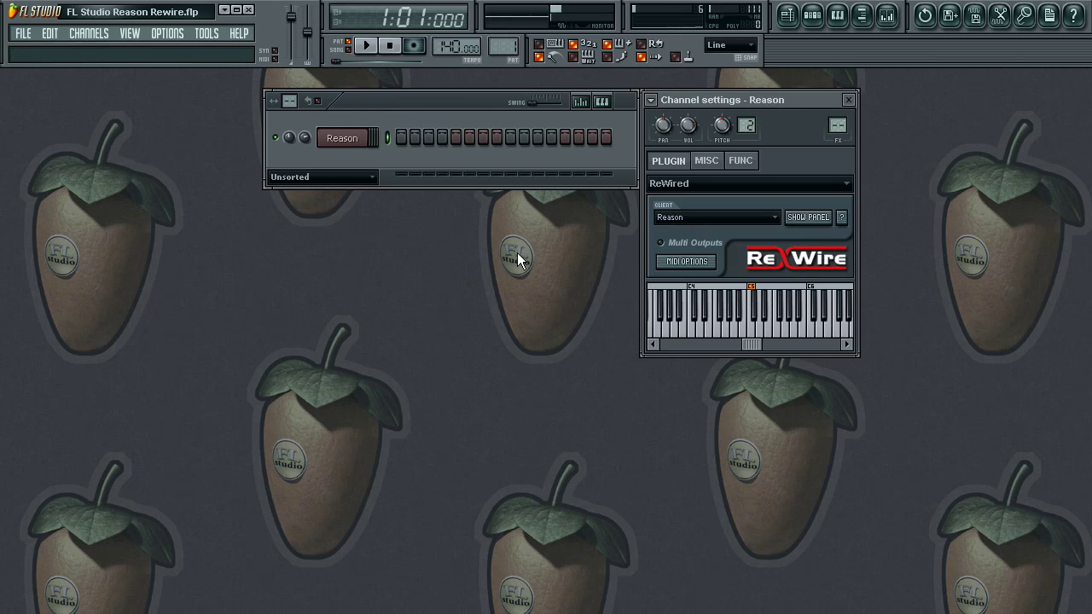
click(353, 150)
click(355, 150)
Step: Launch Reason via Show Panel and dismiss the MIDI input and control surface errors
click(815, 221)
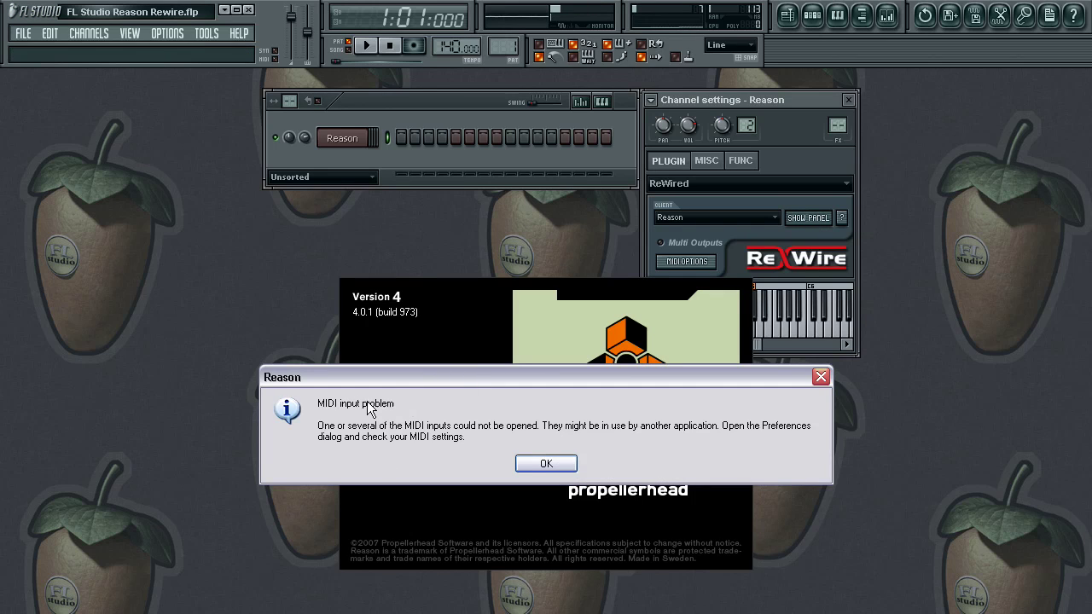
click(546, 464)
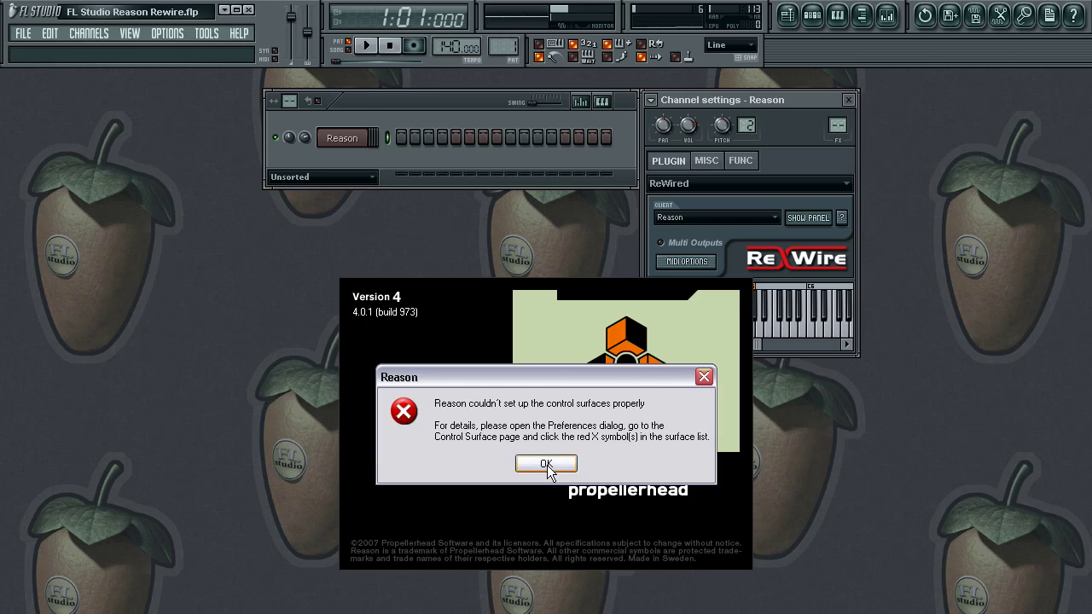
click(546, 467)
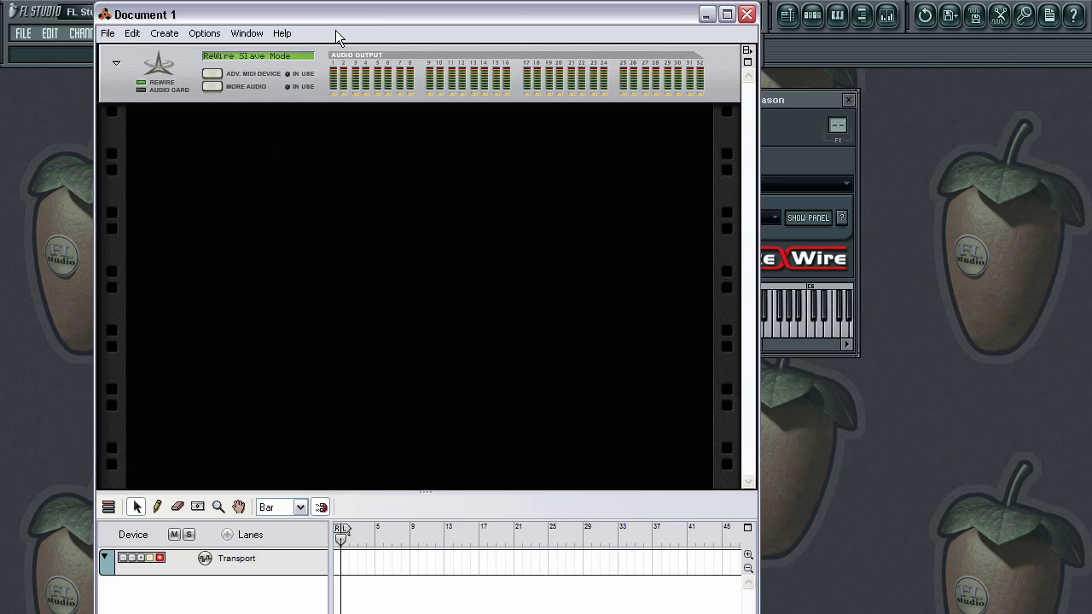
Step: Create a Mixer 14:2, a Redrum Drum Computer and a Malström in Reason's rack
right_click(302, 118)
click(341, 200)
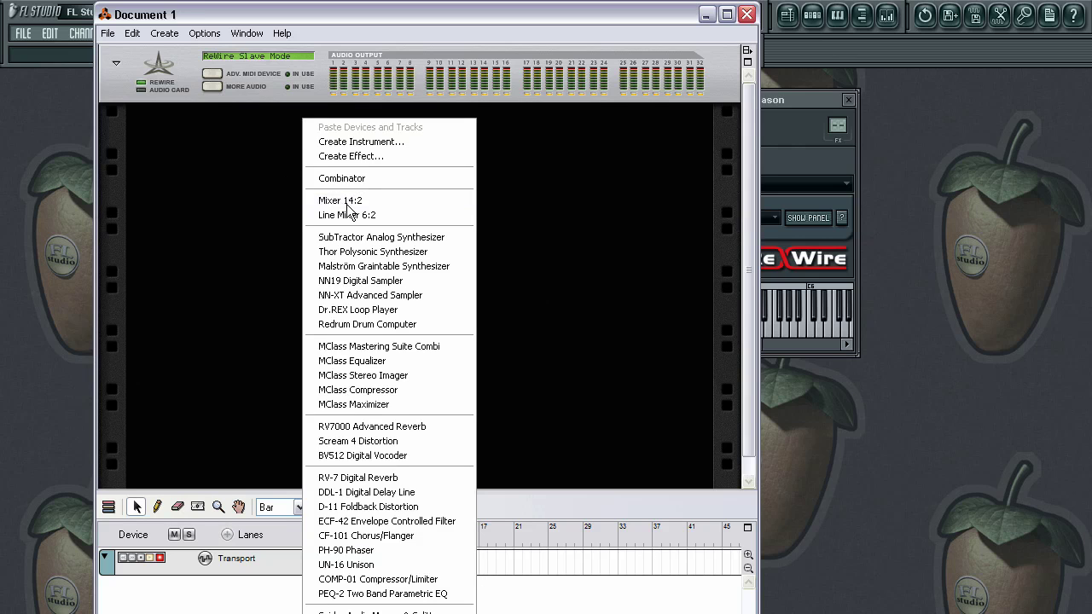
right_click(391, 371)
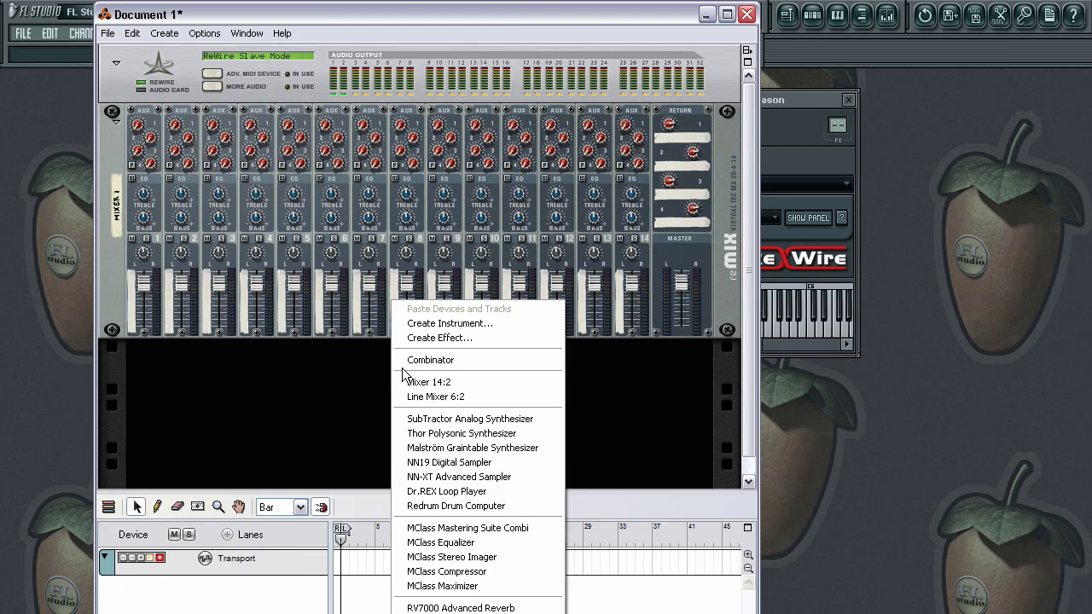
click(443, 506)
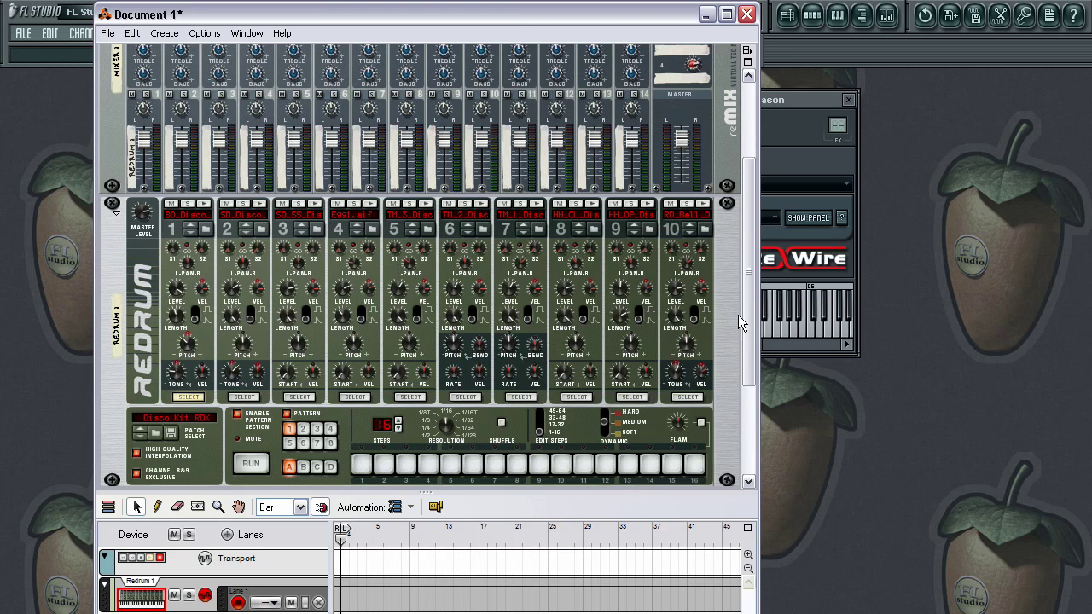
scroll(755, 322, down, 4)
right_click(483, 377)
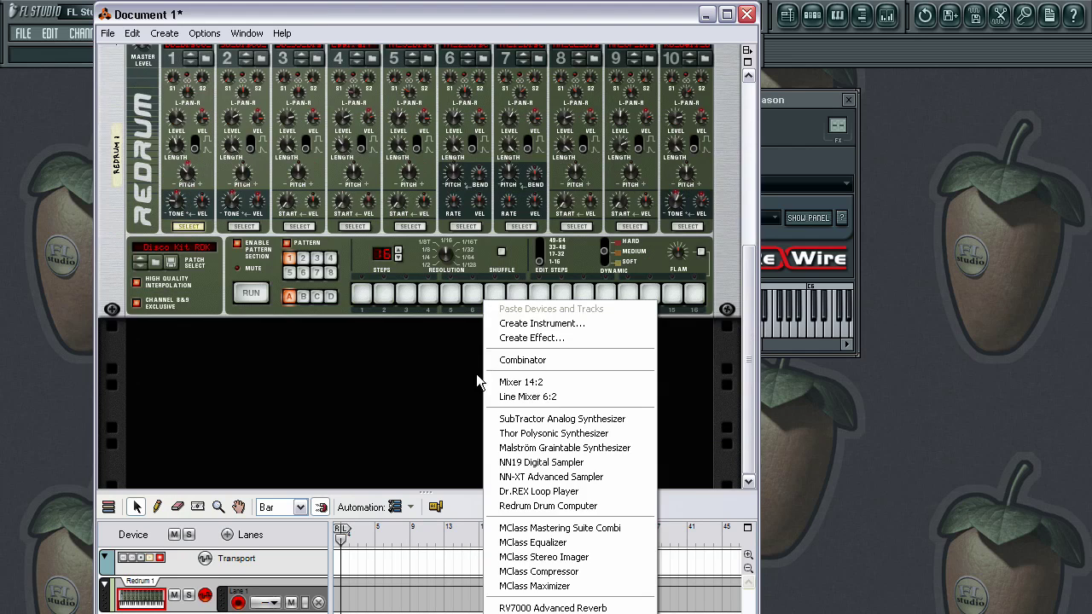
click(517, 451)
scroll(726, 261, up, 10)
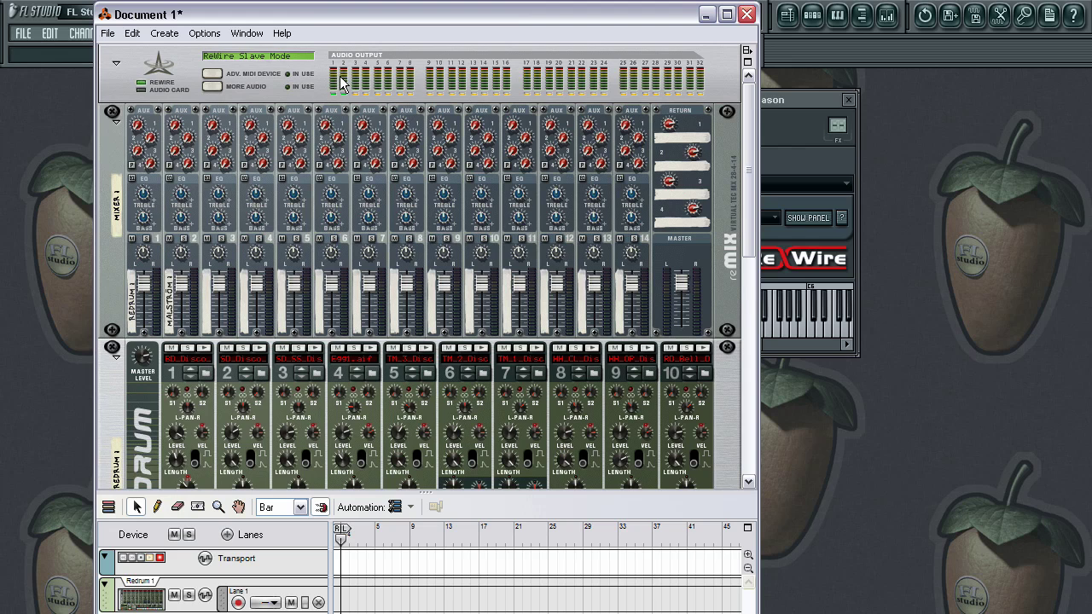
click(818, 101)
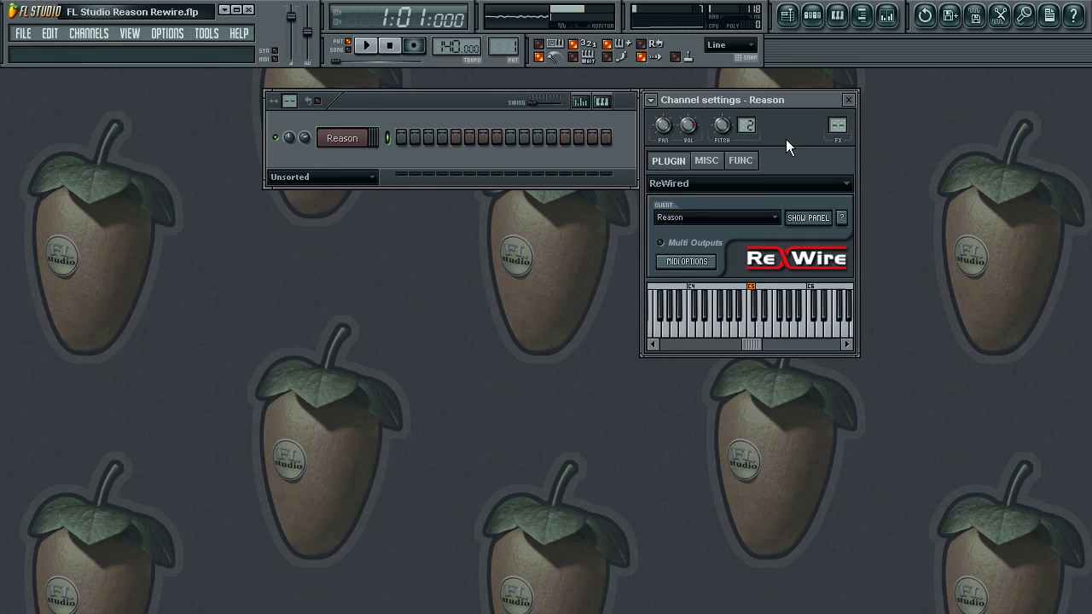
Step: Check the ReWire MIDI settings (Redrum 1 on channel 3, Malström 1 on 4) and close them
click(689, 264)
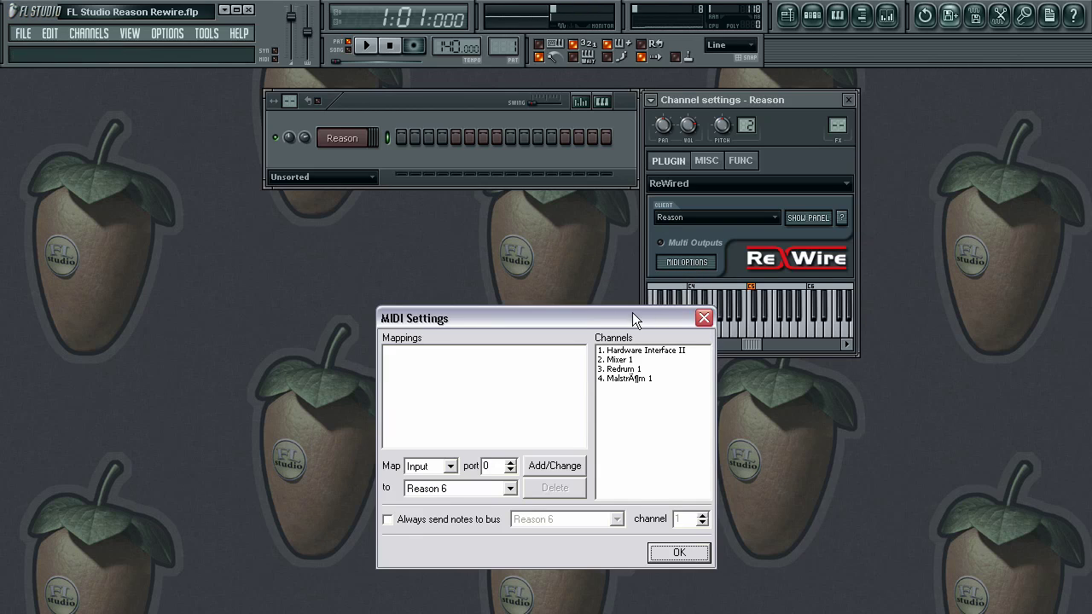
drag(632, 319, 546, 215)
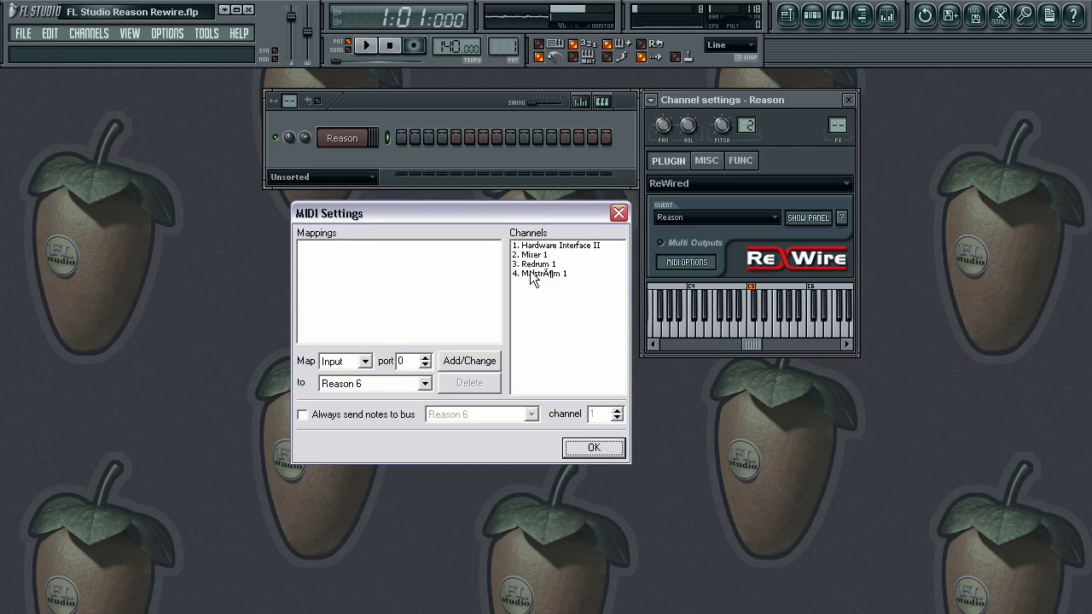
click(554, 246)
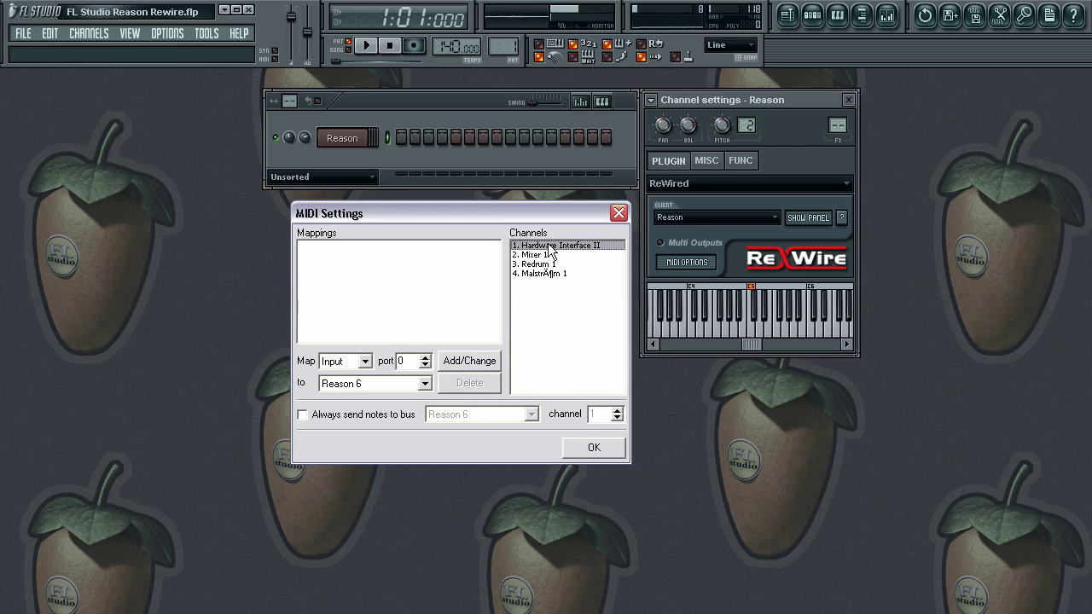
click(469, 363)
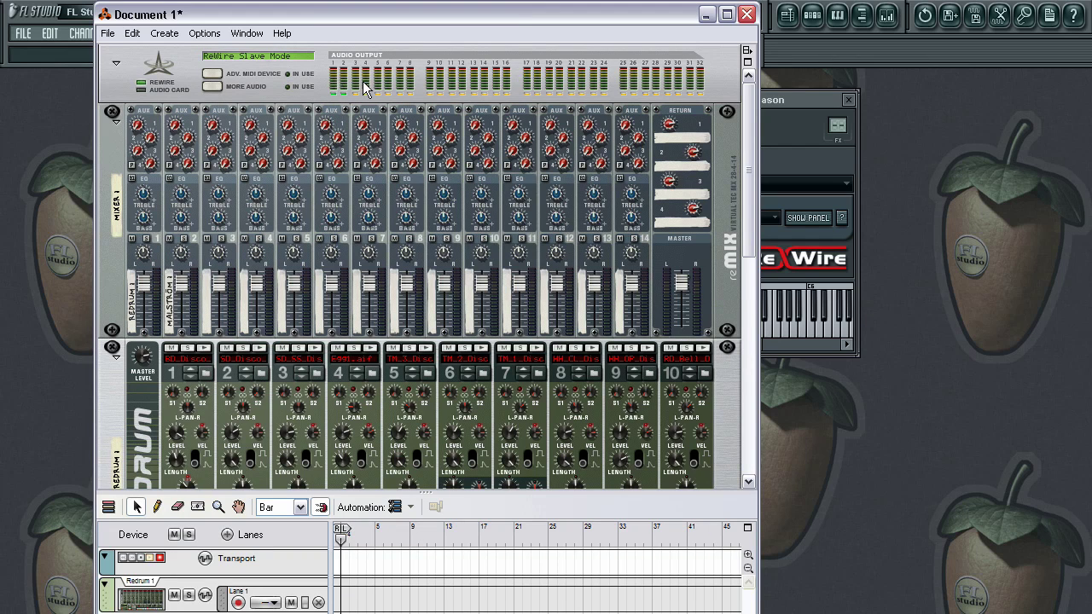
click(810, 100)
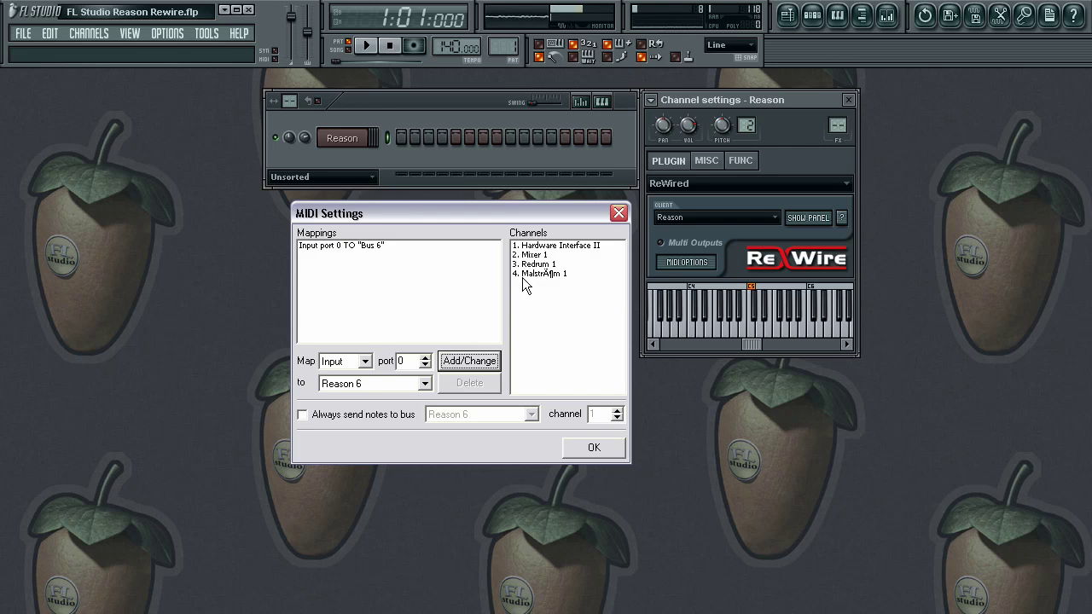
click(563, 246)
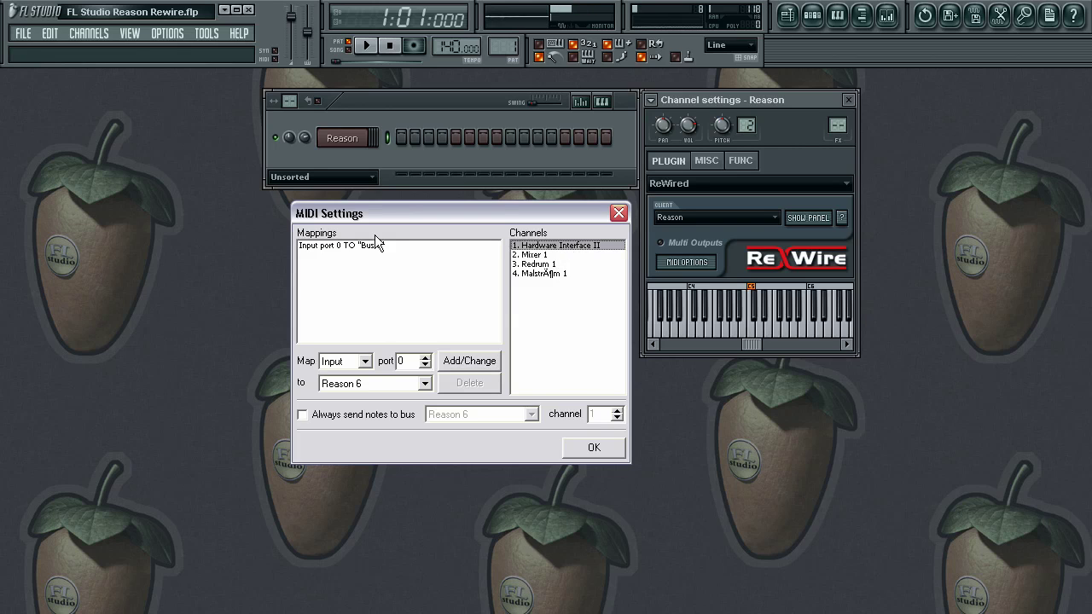
click(592, 448)
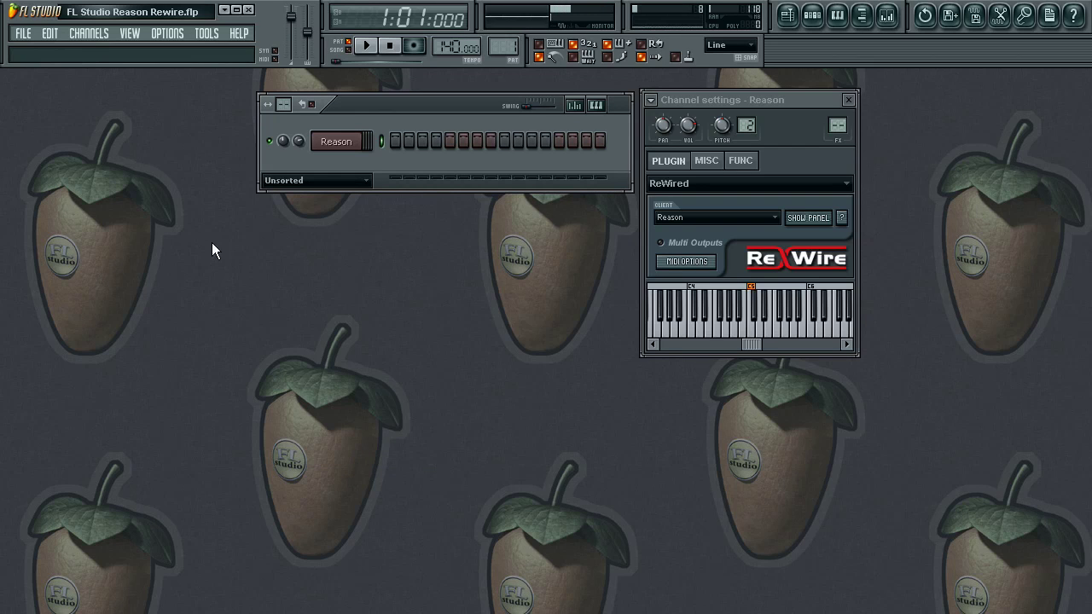
Step: Add a MIDI Out channel to the pattern
click(89, 33)
mouse_move(100, 50)
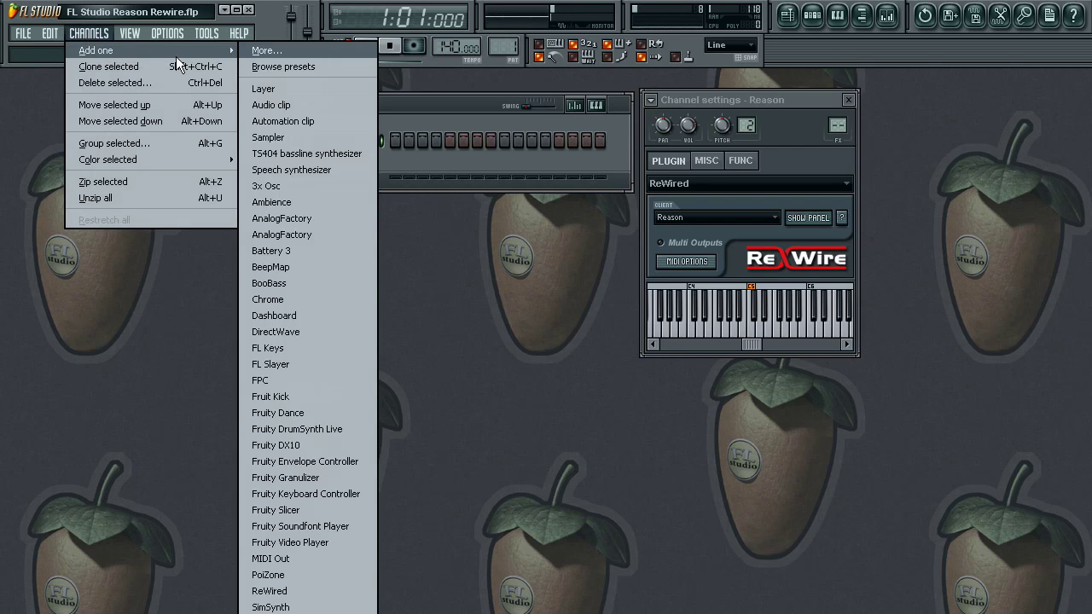
click(279, 559)
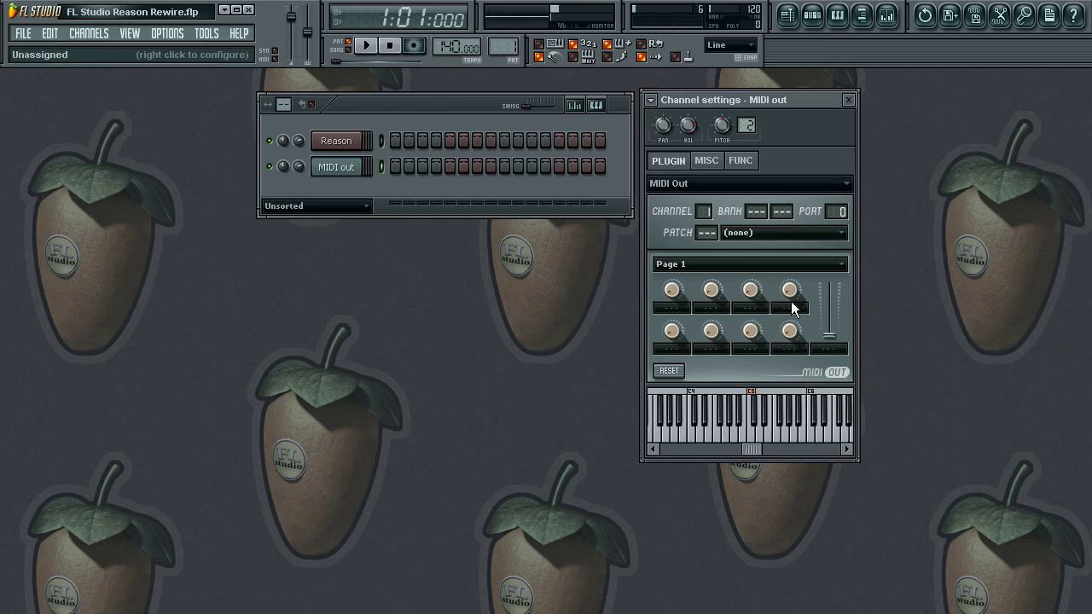
Step: Recheck Reason's MIDI channel numbers and set the MIDI Out channel to channel 3
click(360, 144)
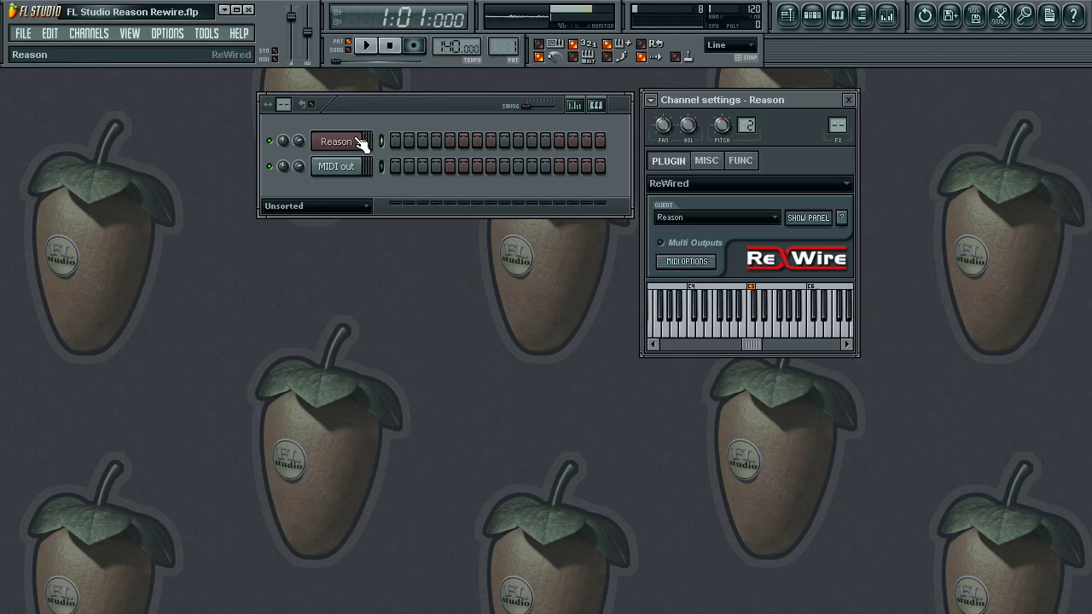
click(688, 261)
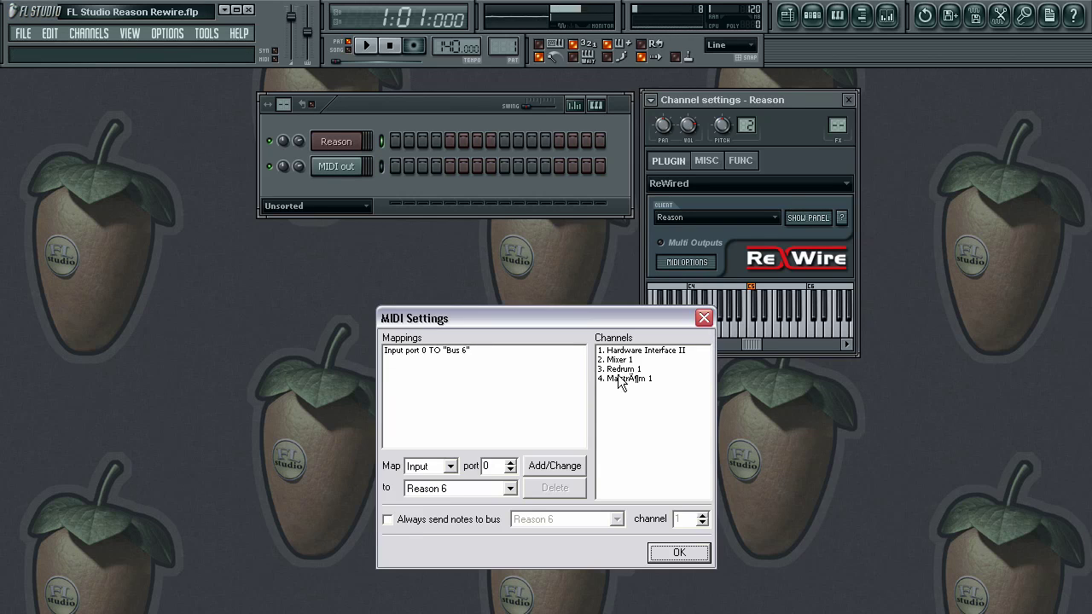
drag(681, 323, 557, 249)
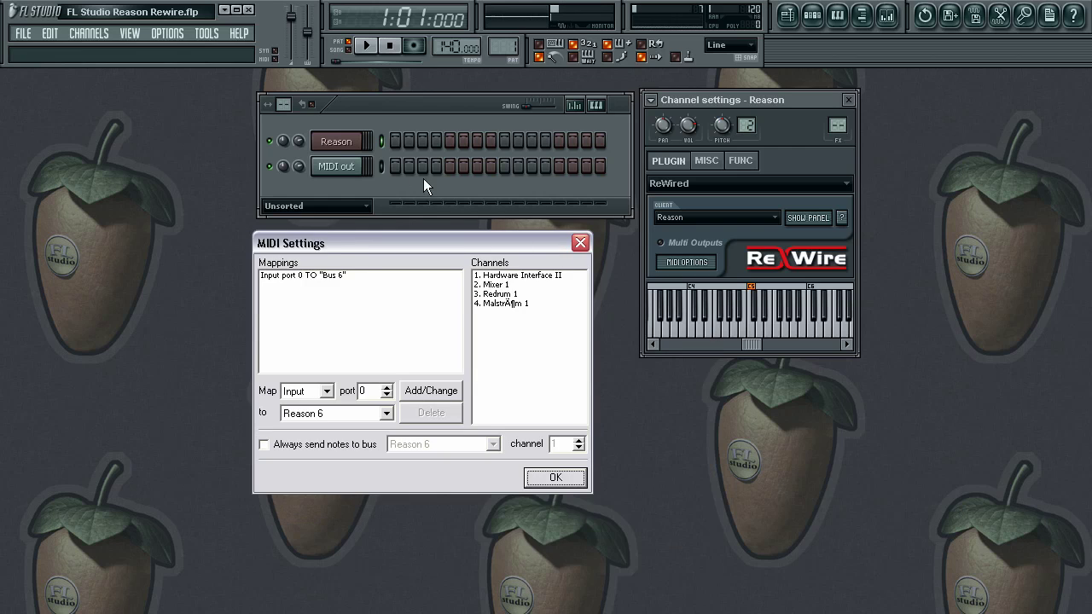
click(586, 248)
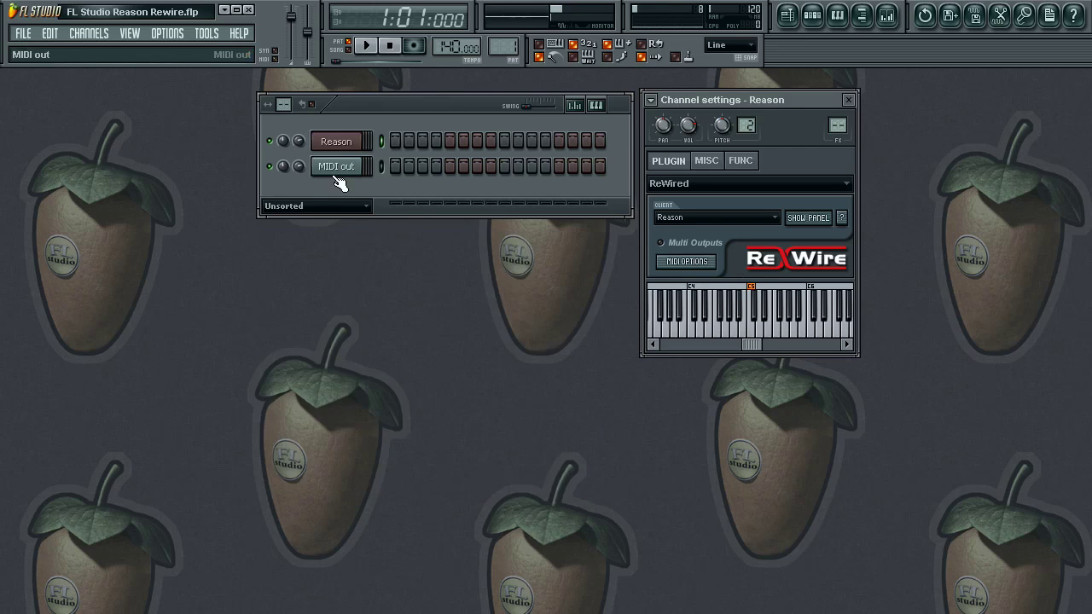
click(352, 168)
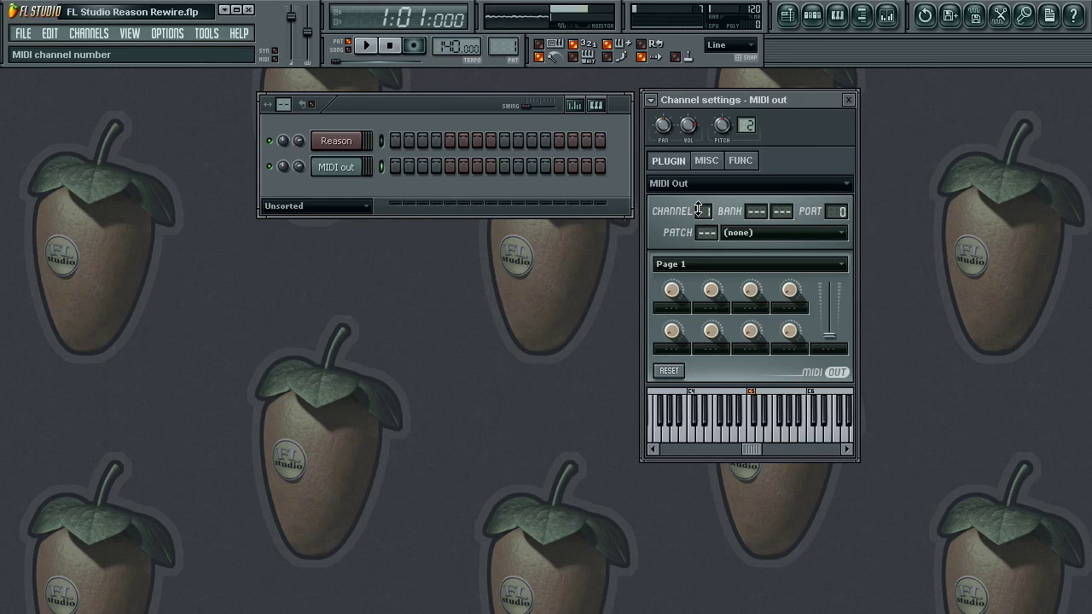
scroll(706, 212, up, 2)
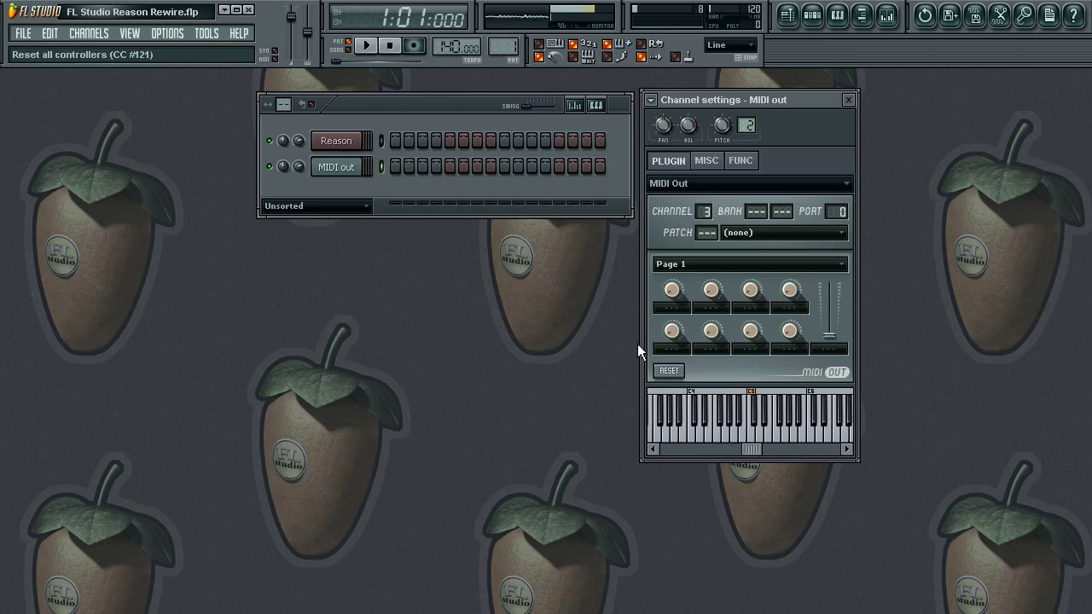
click(341, 168)
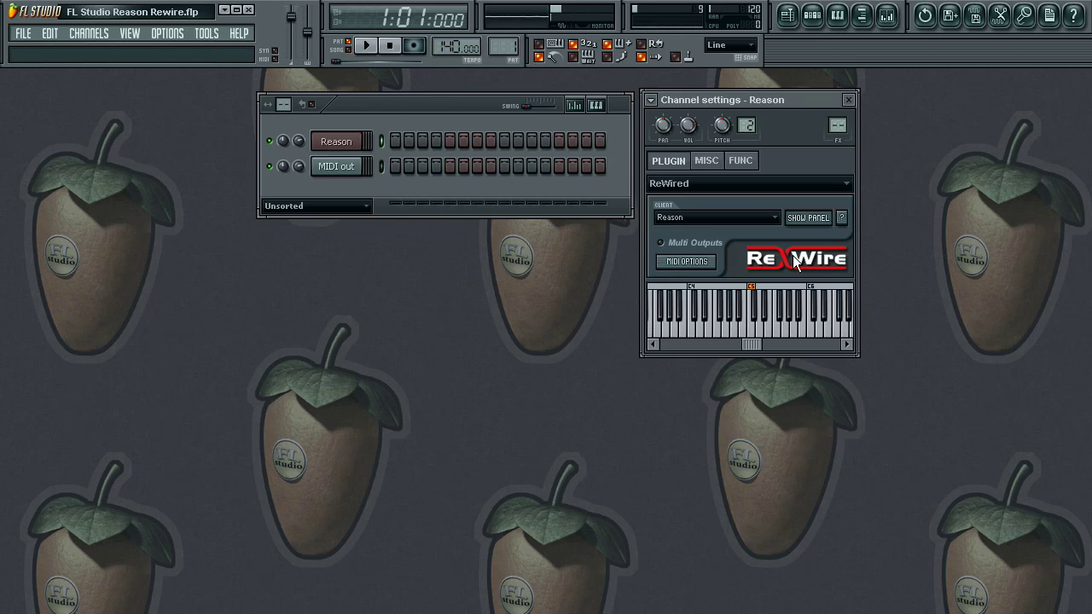
click(698, 262)
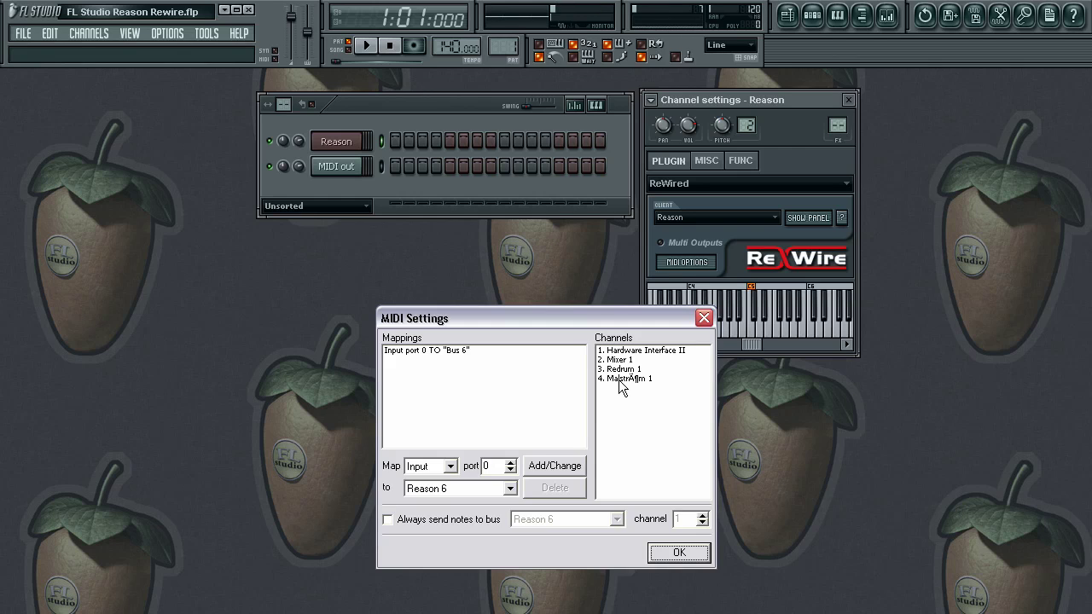
Step: Close the MIDI settings and rename the MIDI Out channel 'REDRUM'
click(672, 553)
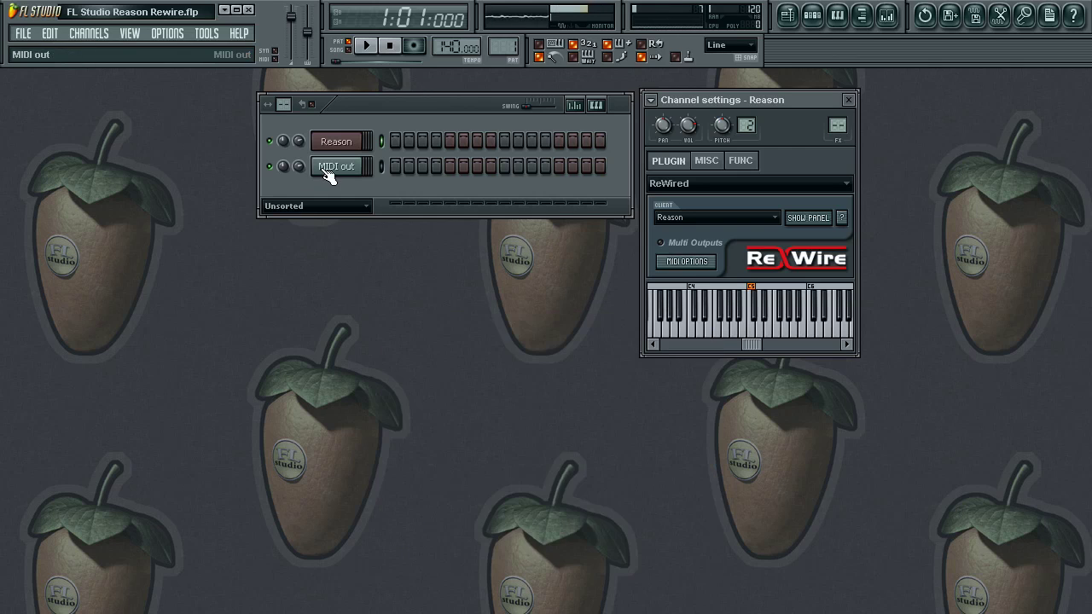
right_click(331, 165)
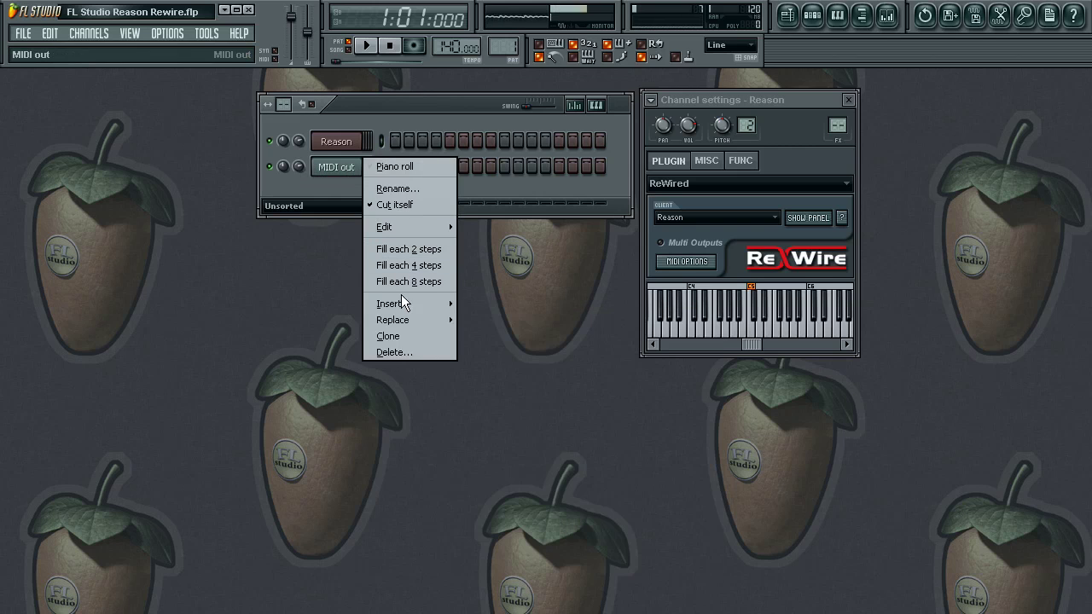
mouse_move(399, 321)
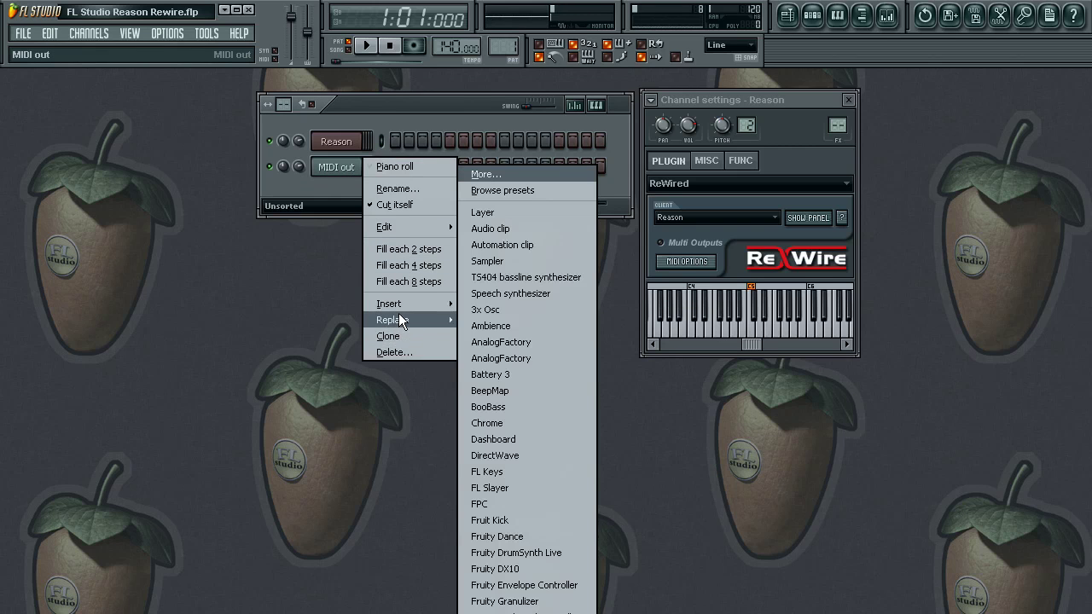
click(389, 190)
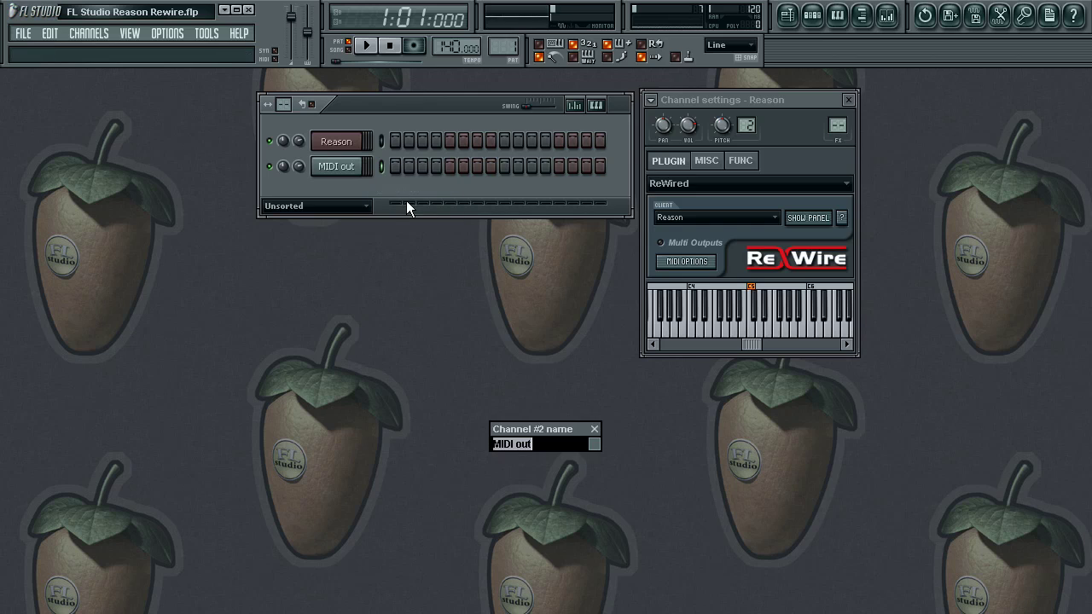
text(REDRUM)
key(Return)
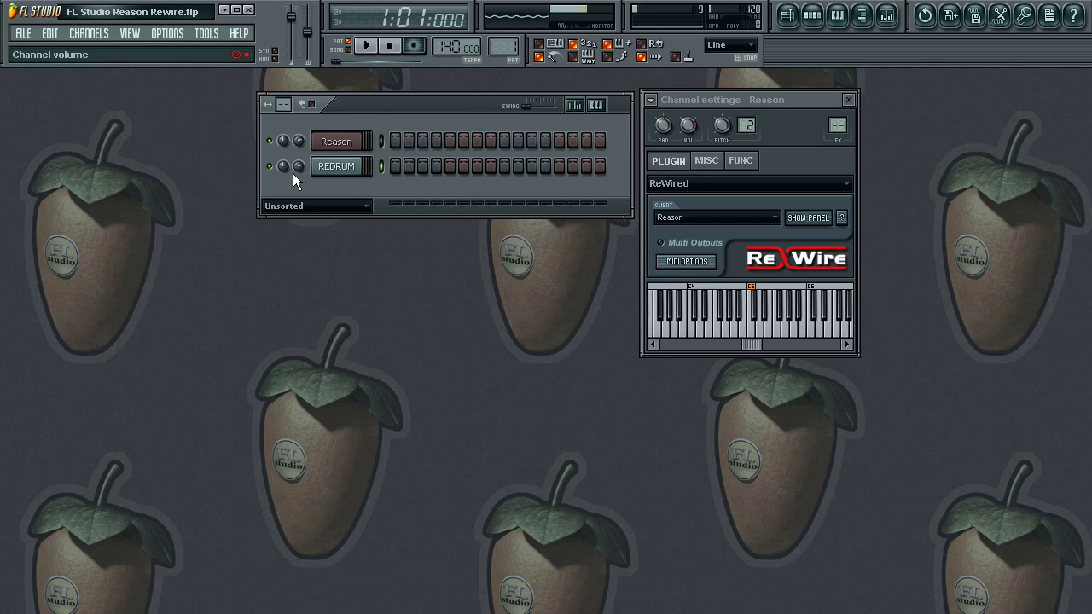
Step: Add a second MIDI Out channel and set it to MIDI channel 4
click(89, 33)
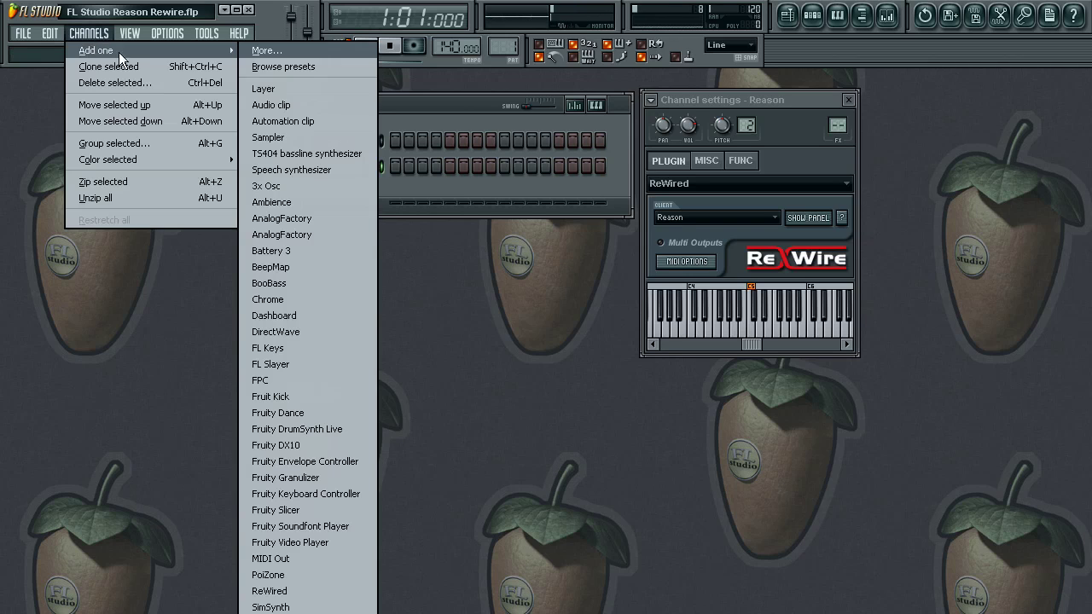
click(292, 558)
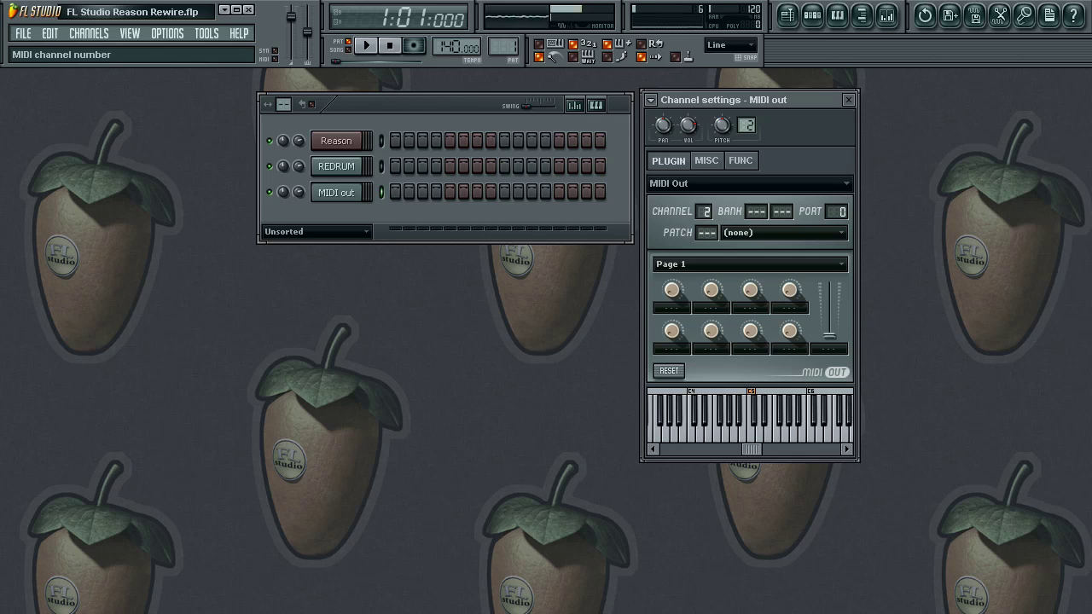
scroll(703, 212, up, 1)
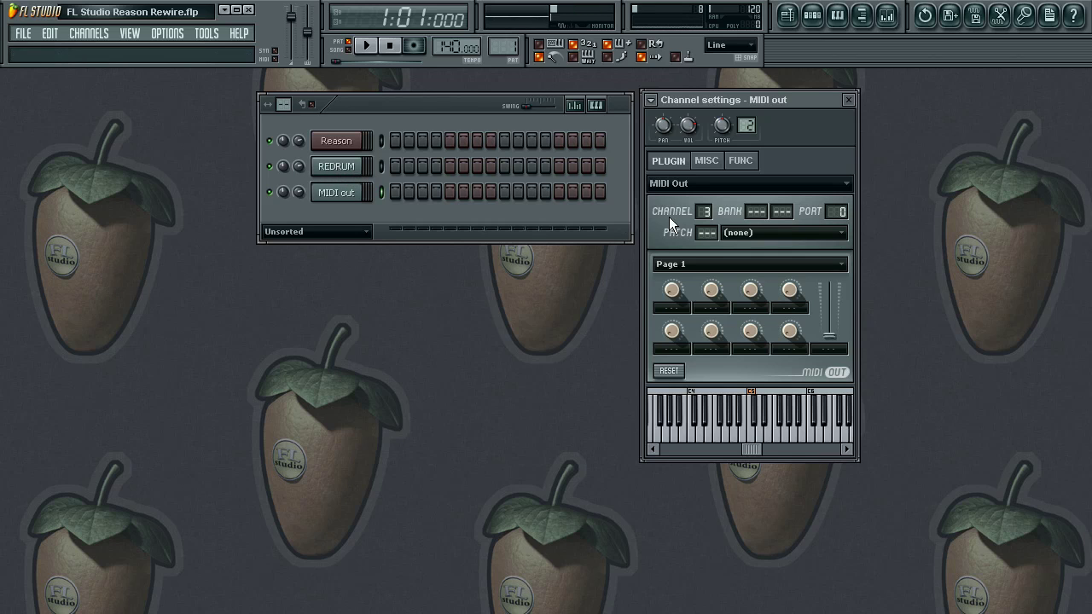
scroll(706, 211, up, 1)
Step: Rename the new channel 'MAL' and switch over to Reason
right_click(357, 192)
click(396, 215)
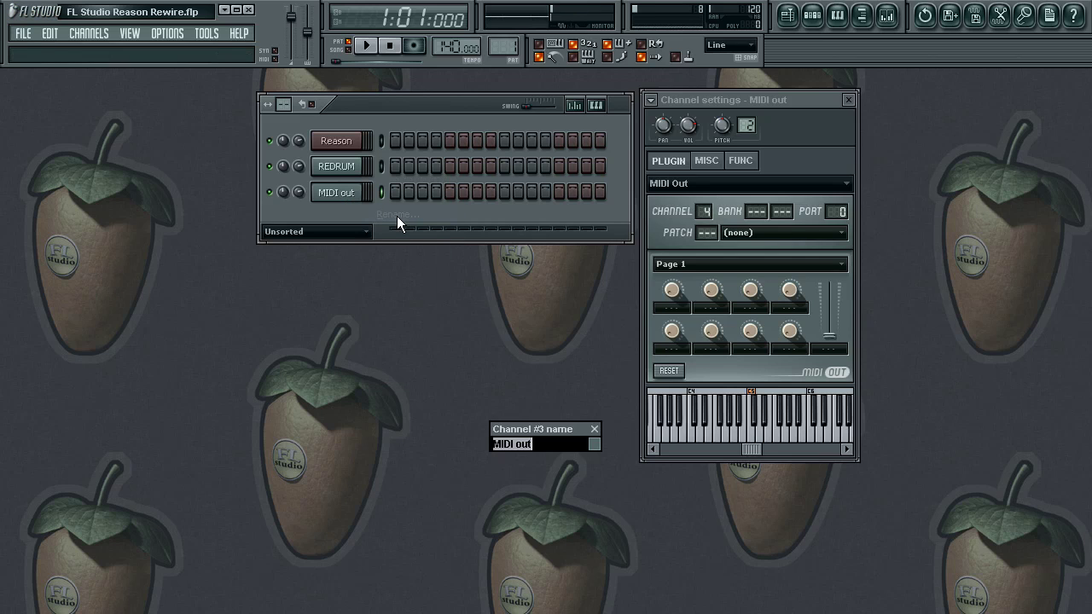
text(MAL)
key(Return)
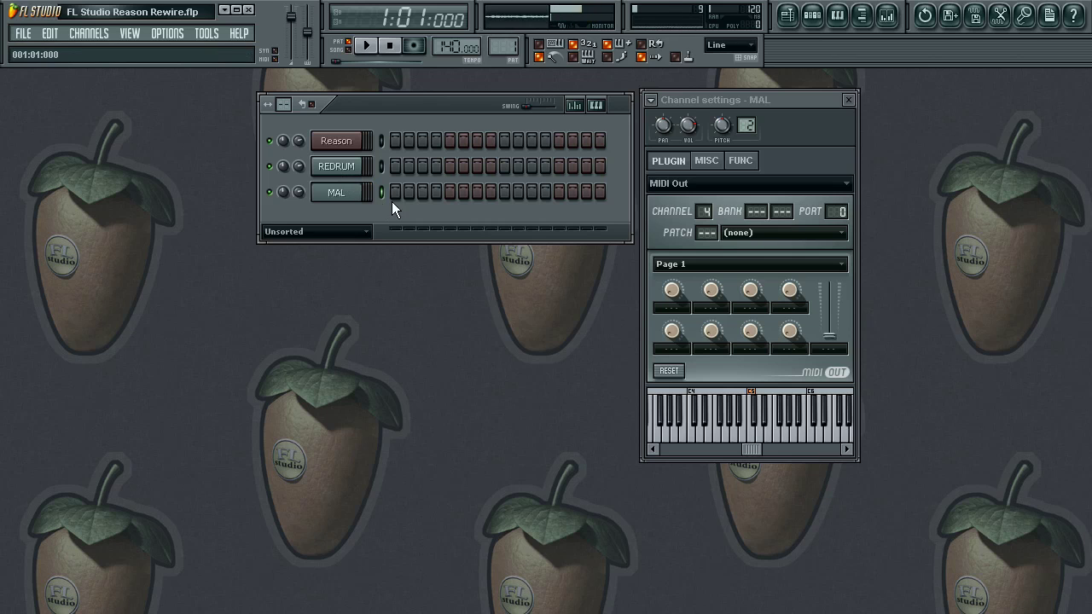
key(alt+Tab)
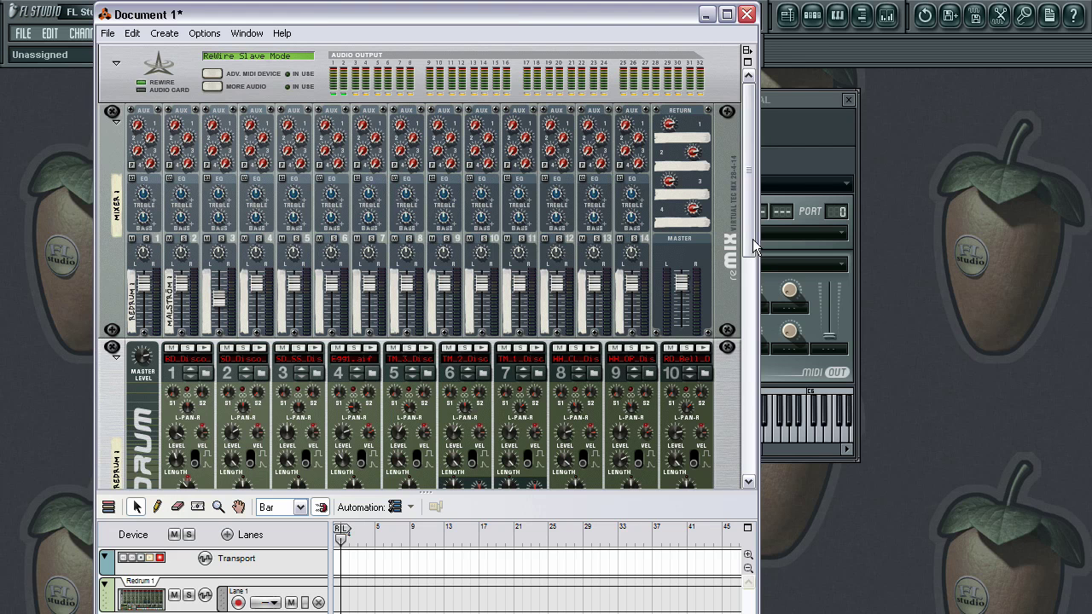
Step: Drag Malström's oscillator A Release fader down
drag(747, 312, 751, 416)
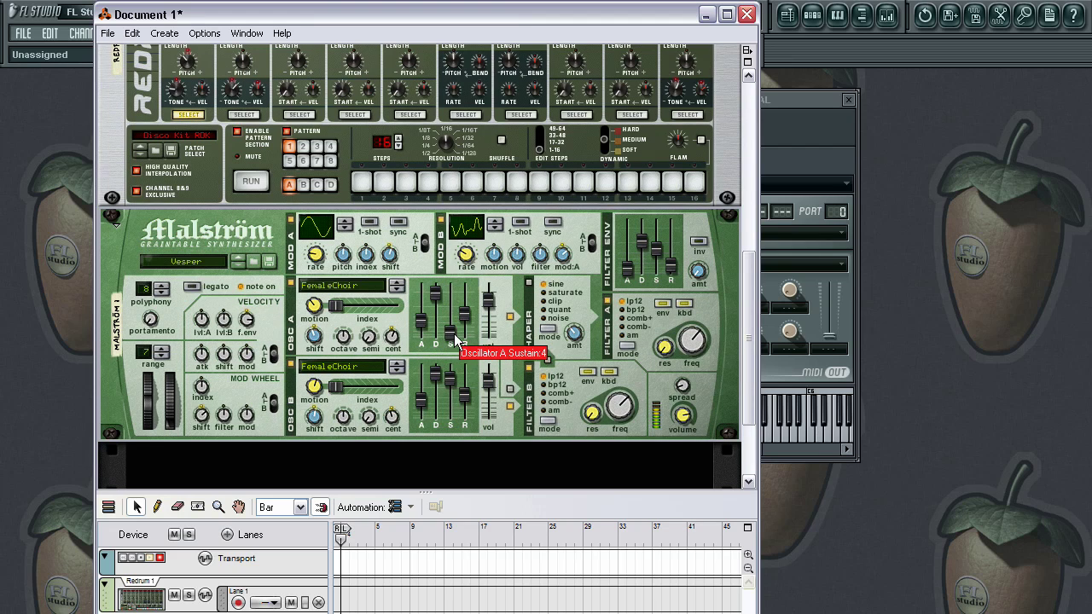
mouse_move(464, 312)
mouse_down()
mouse_move(470, 335)
mouse_move(469, 298)
mouse_move(470, 332)
mouse_up()
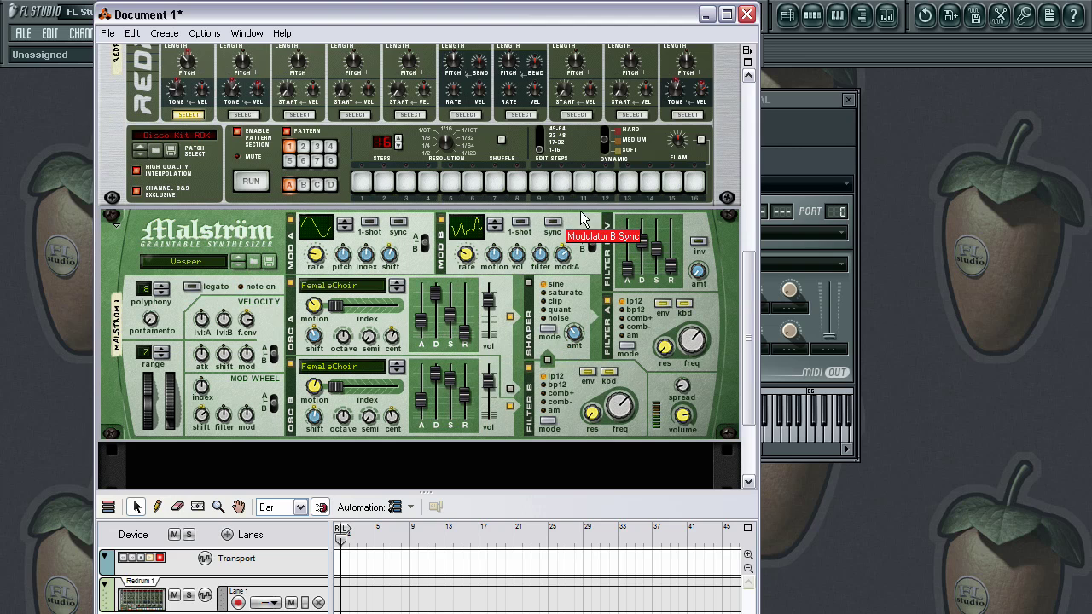
click(808, 97)
Step: Select the REDRUM channel and minimise Reason to return to FL Studio
click(383, 165)
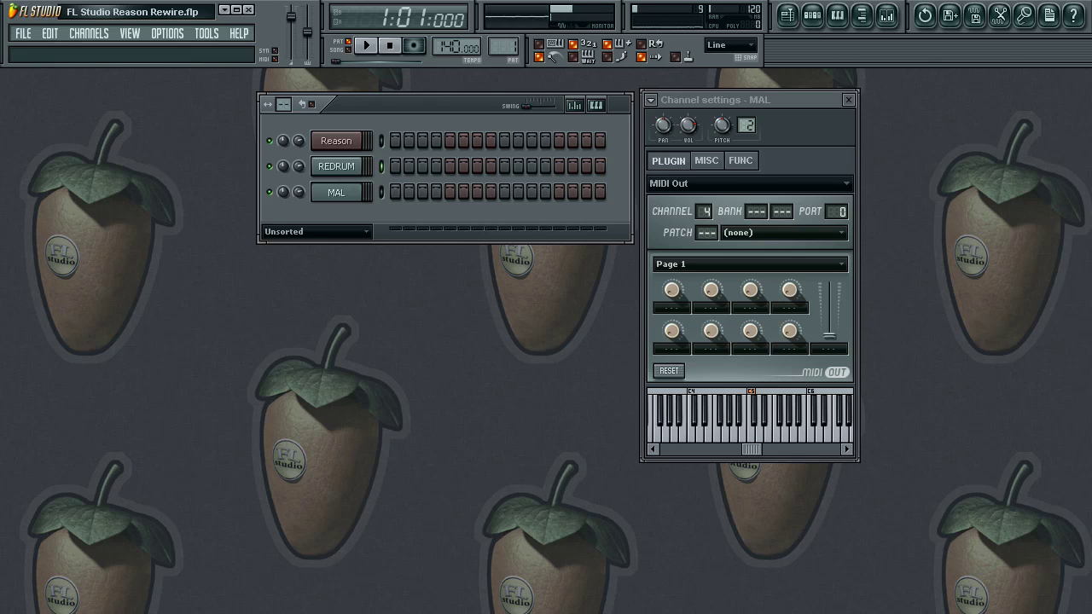
key(alt+Tab)
scroll(360, 263, up, 5)
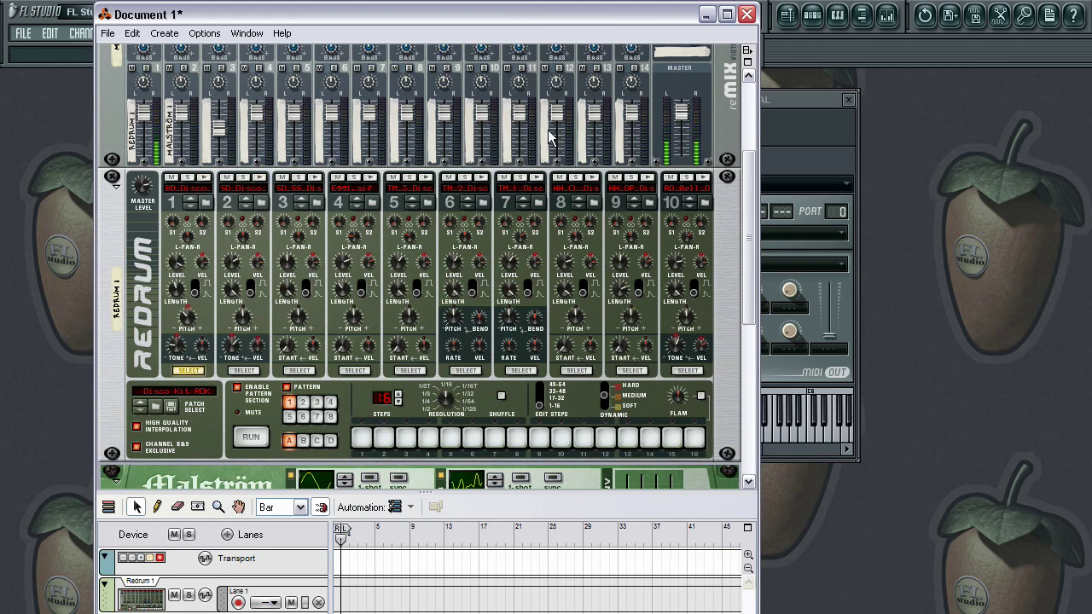
drag(666, 18, 659, 13)
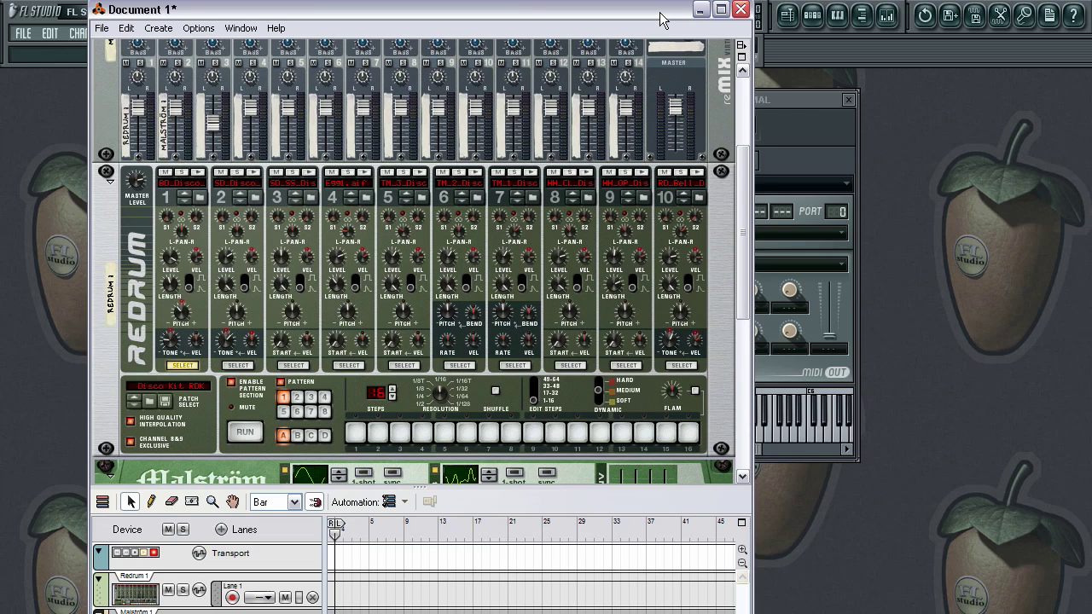
click(699, 9)
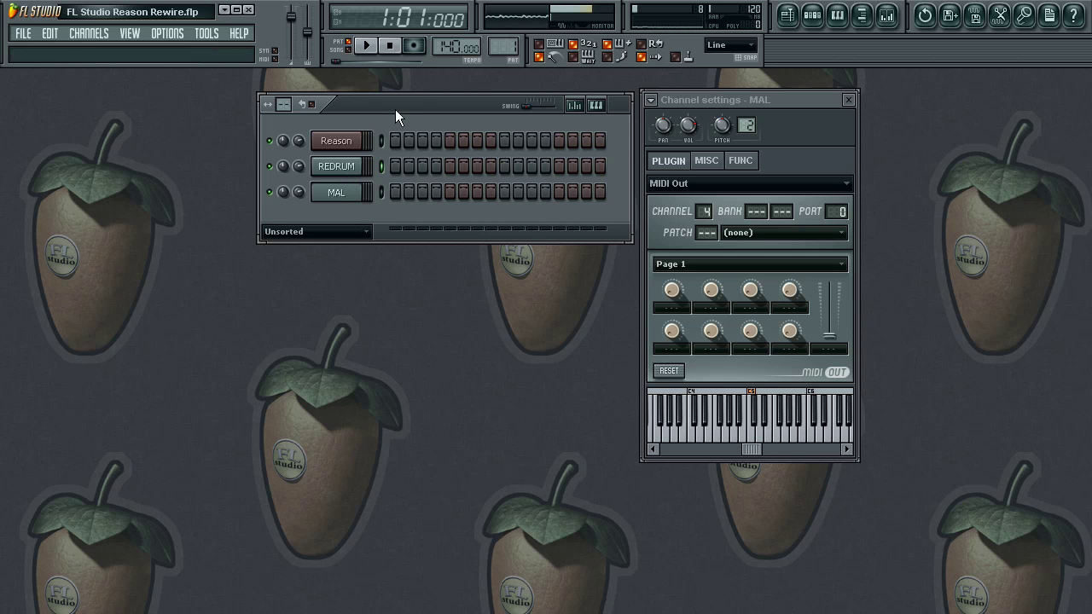
Step: Lower the tempo to 87, then record a live drum pass into REDRUM and stop
drag(411, 102, 417, 99)
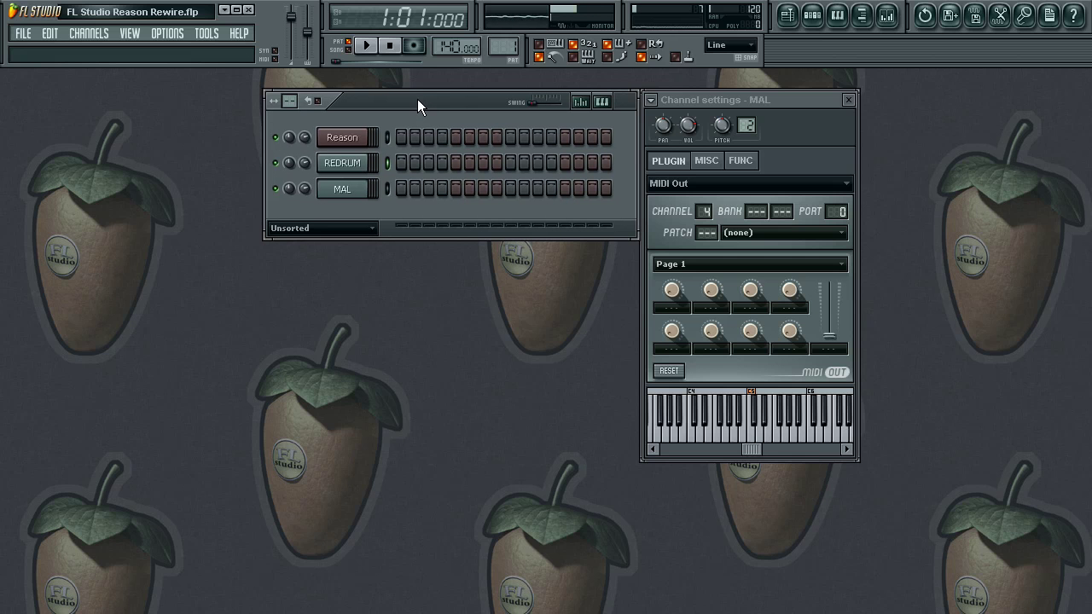
drag(460, 58, 460, 102)
click(412, 46)
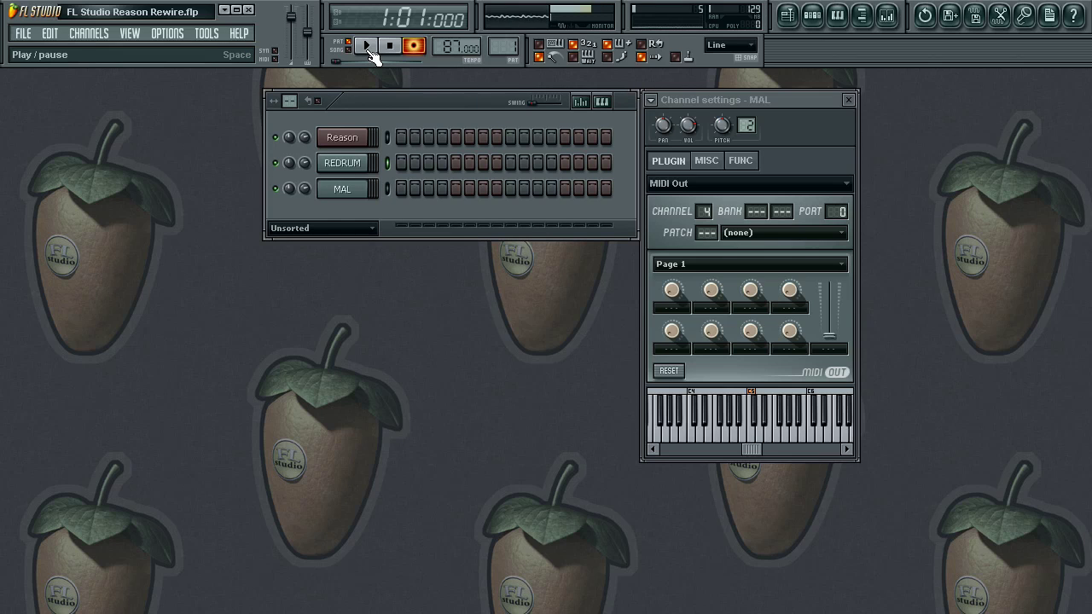
click(367, 47)
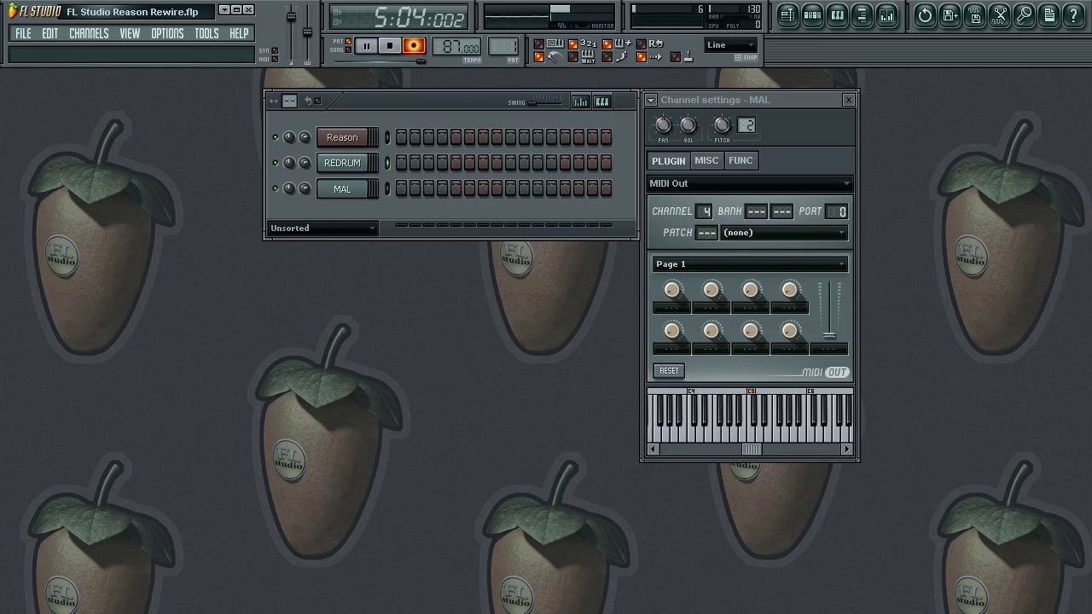
click(389, 46)
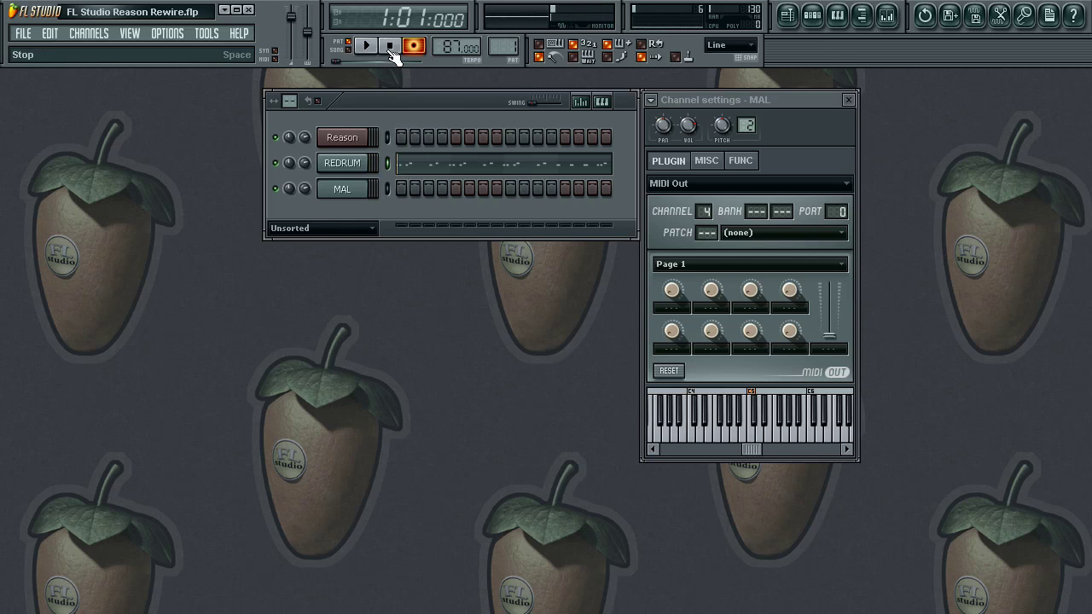
Step: Quantize REDRUM's recorded drum notes in the piano roll
click(432, 163)
key(alt+q)
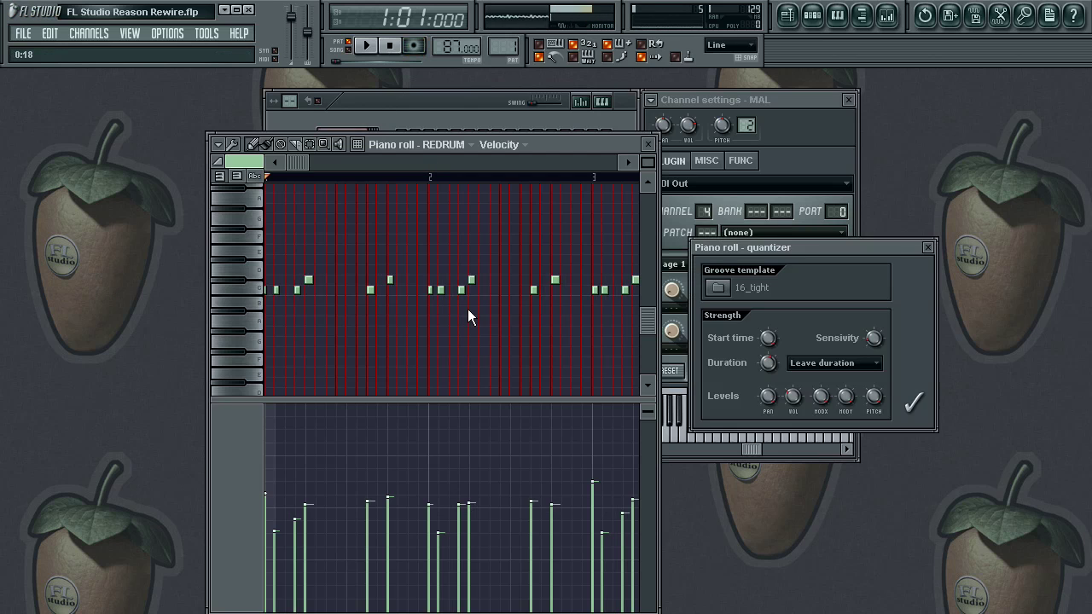
click(913, 402)
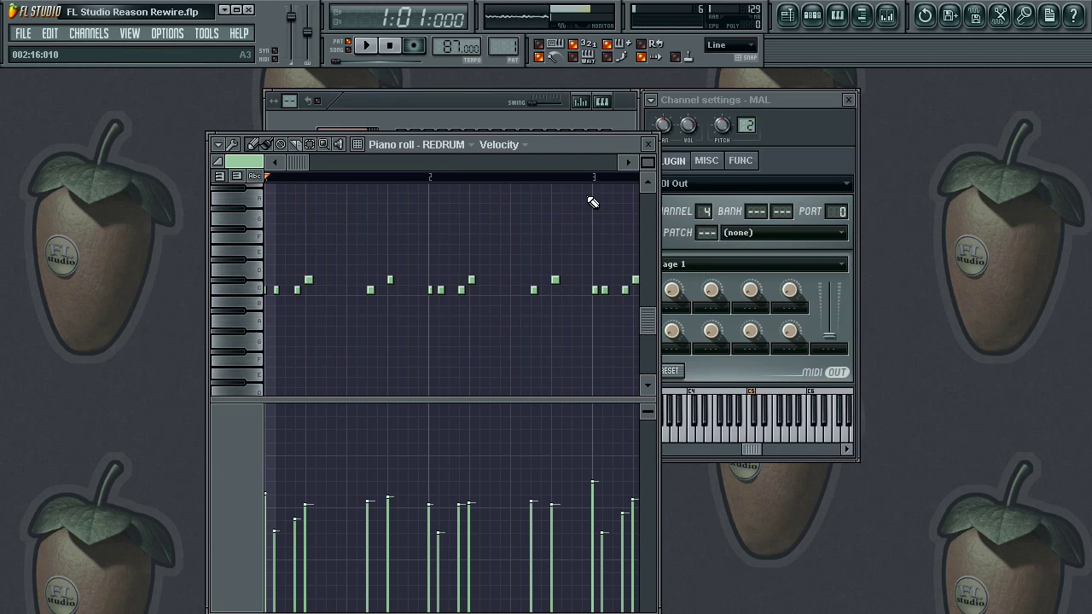
click(648, 145)
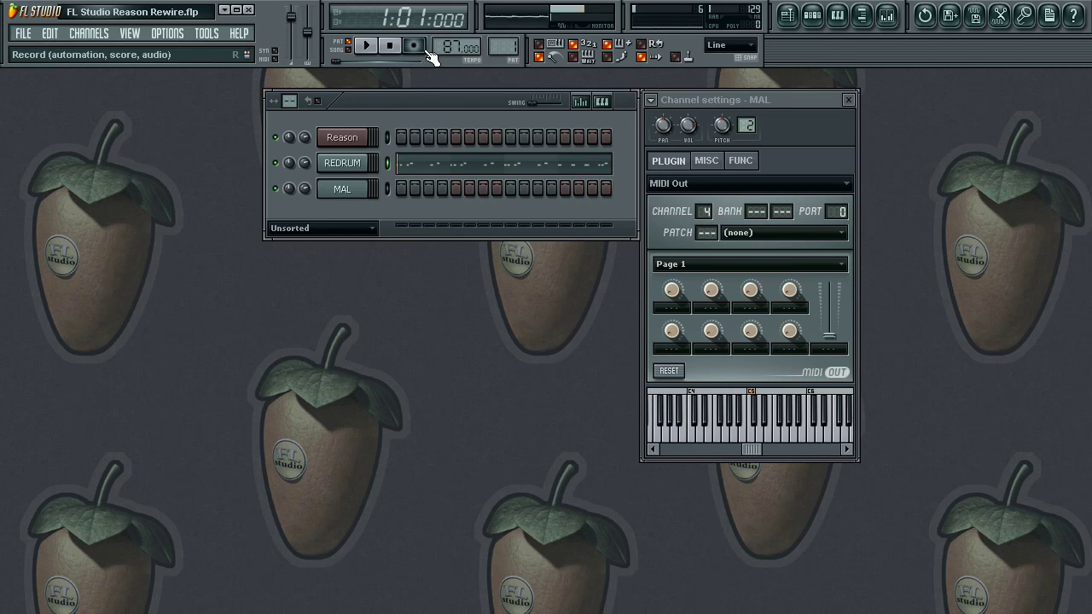
Step: Record a second drum pass and quantize the combined REDRUM notes to 16_tight
click(413, 47)
click(367, 46)
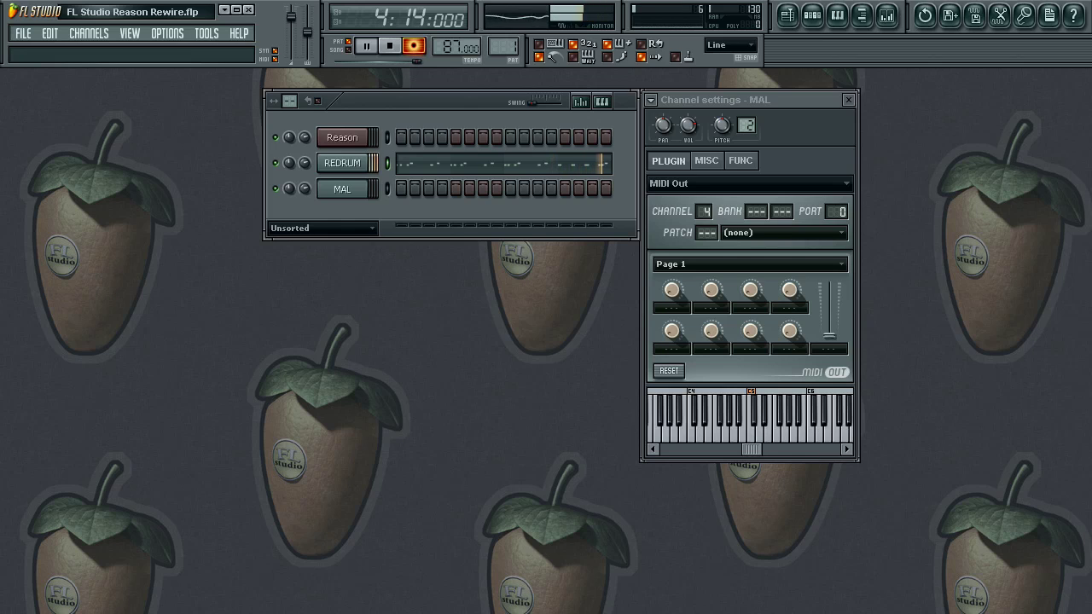
click(389, 46)
click(456, 167)
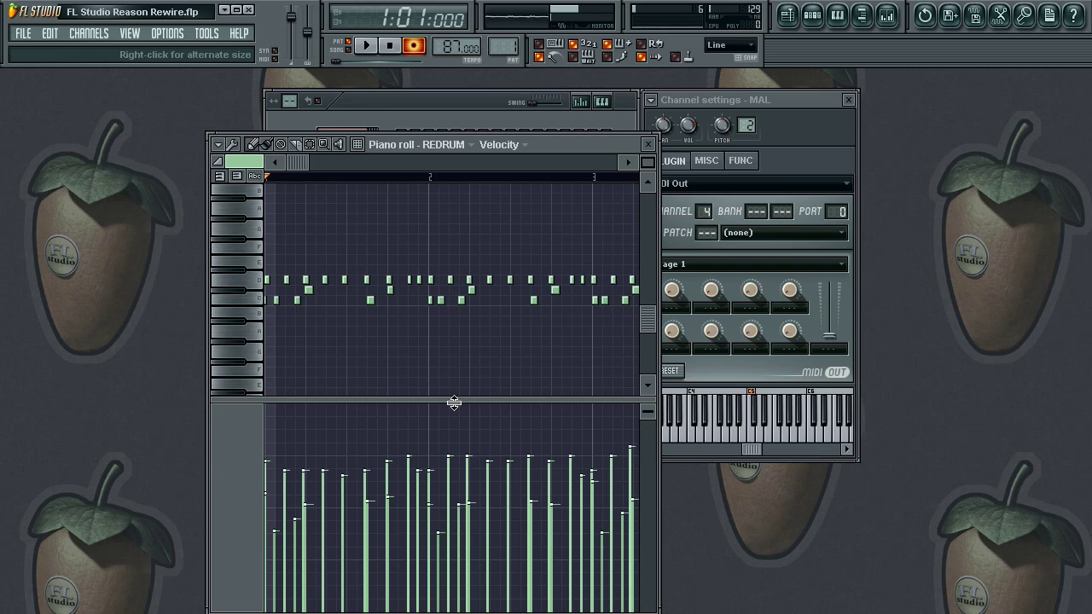
key(alt+q)
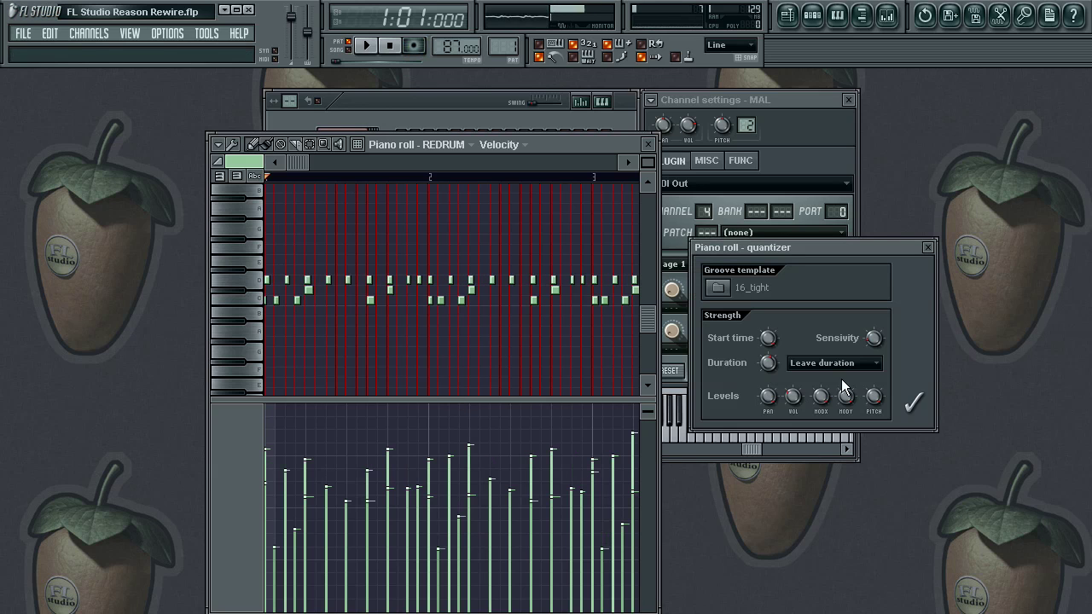
click(913, 402)
click(651, 145)
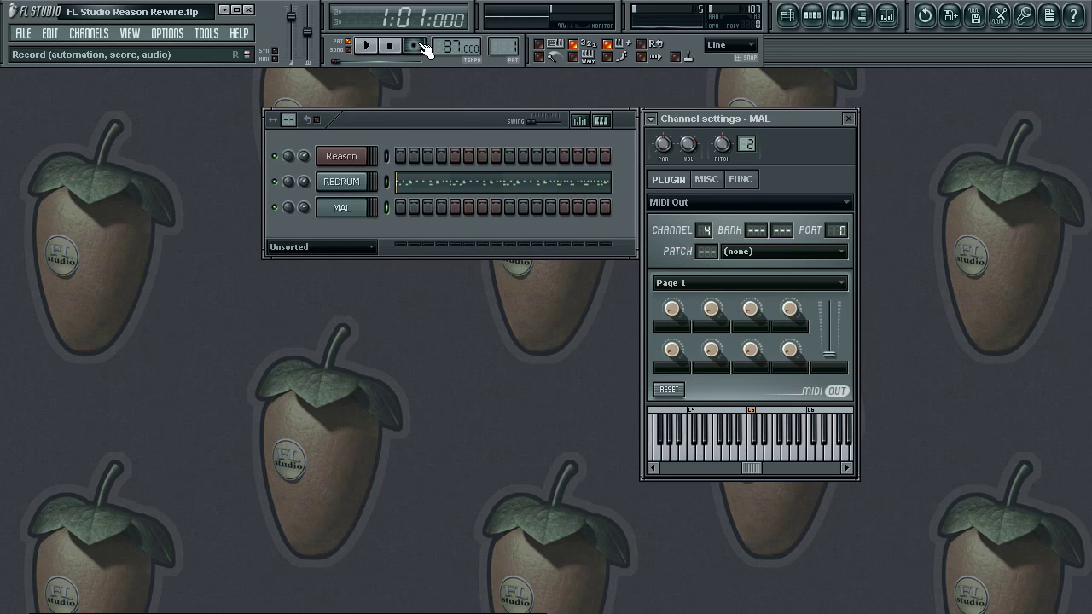
Step: Record the Malström synth melody into the MAL channel and show its notes in the piano roll
click(419, 47)
click(366, 46)
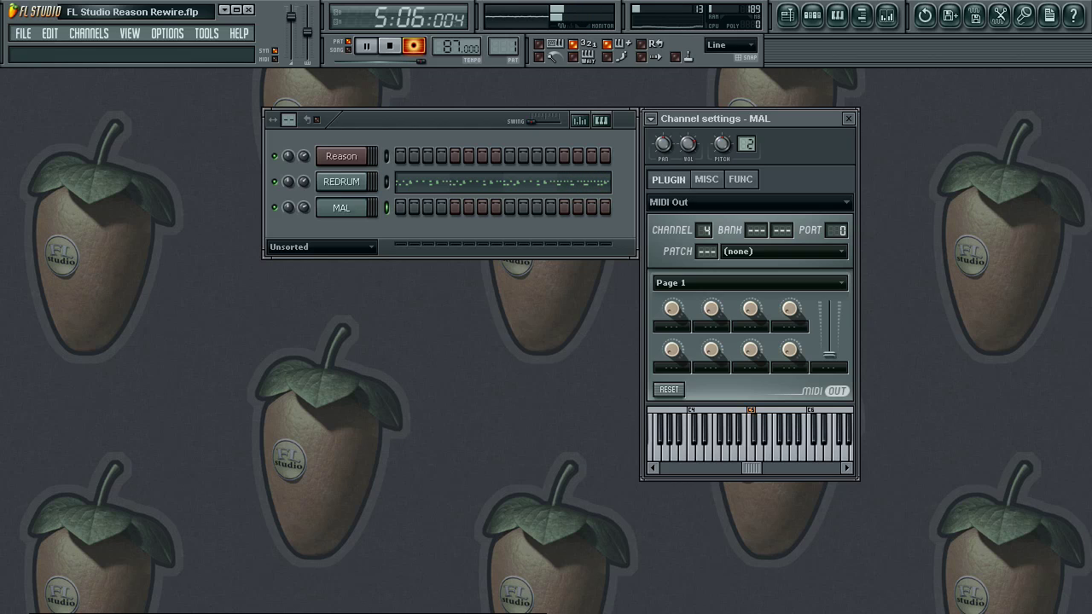
click(389, 46)
click(469, 215)
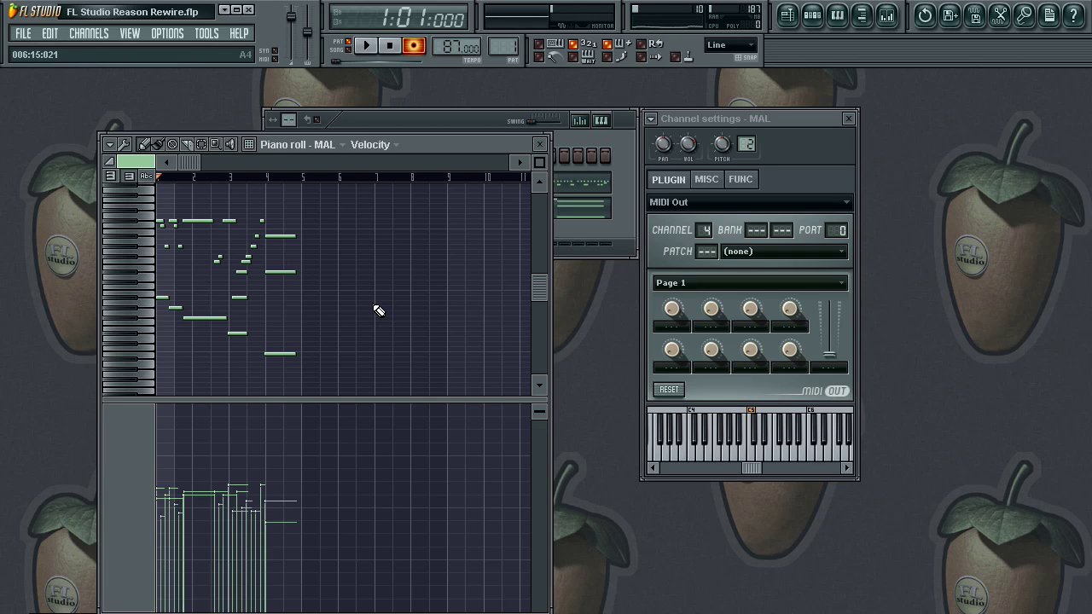
Step: Quantize the MAL melody notes, close its piano roll, and play the REDRUM drums with MAL
key(alt+q)
click(911, 403)
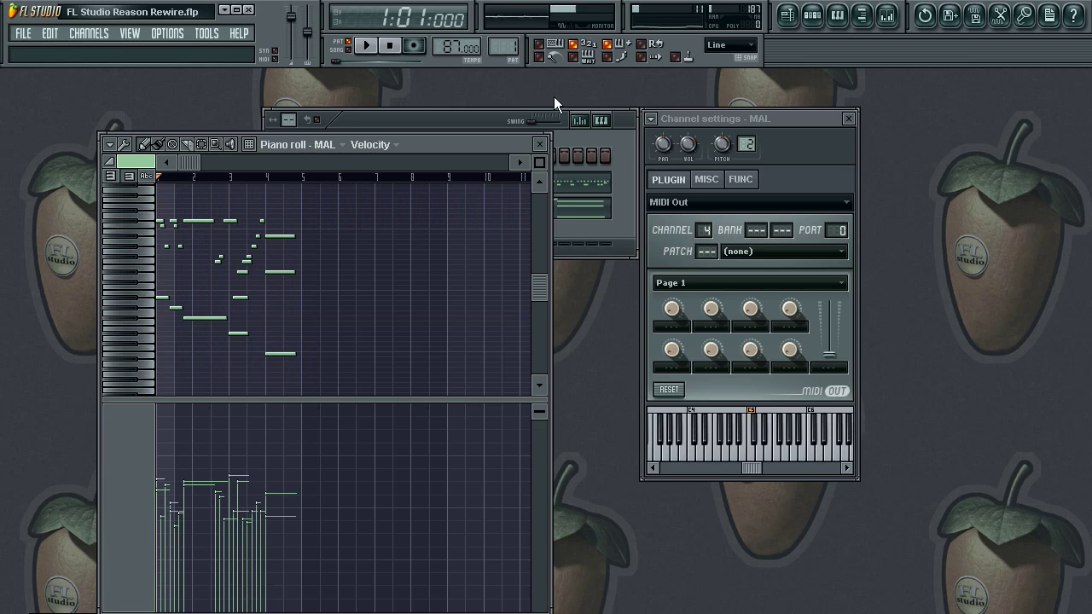
click(539, 145)
key(space)
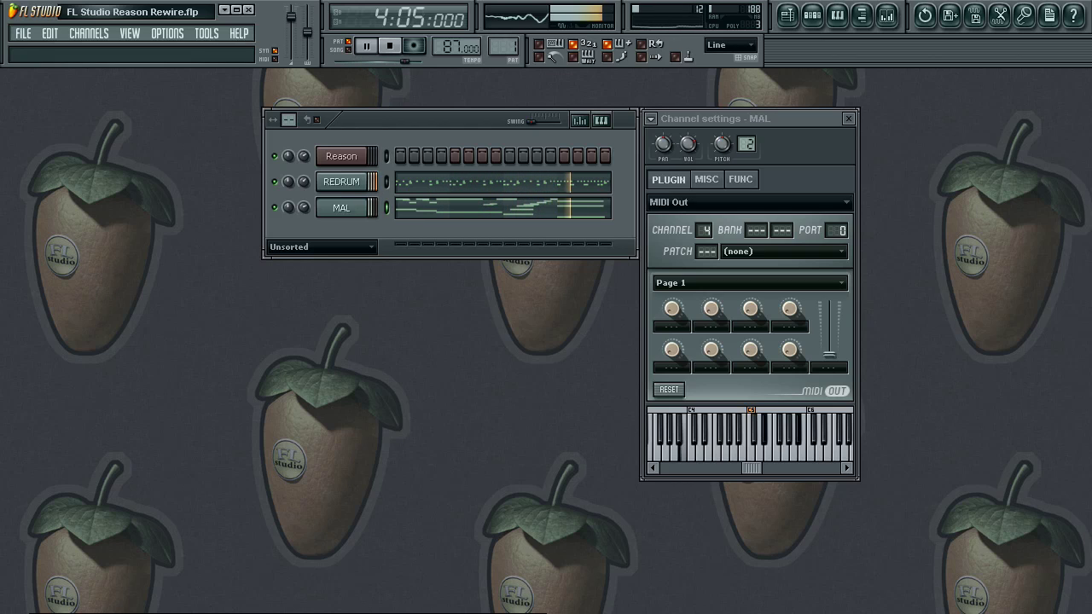
key(space)
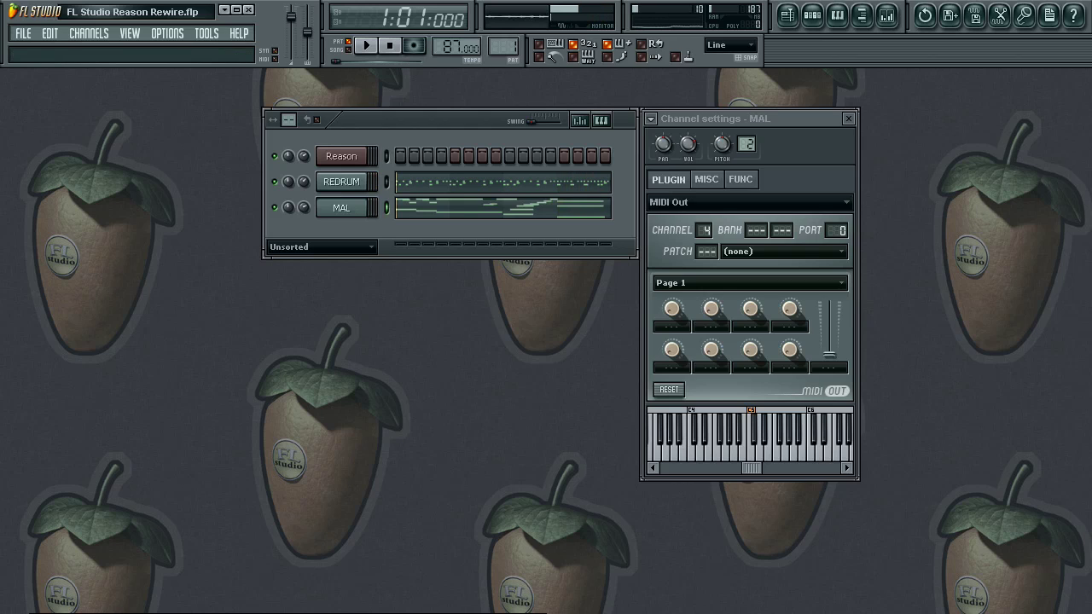